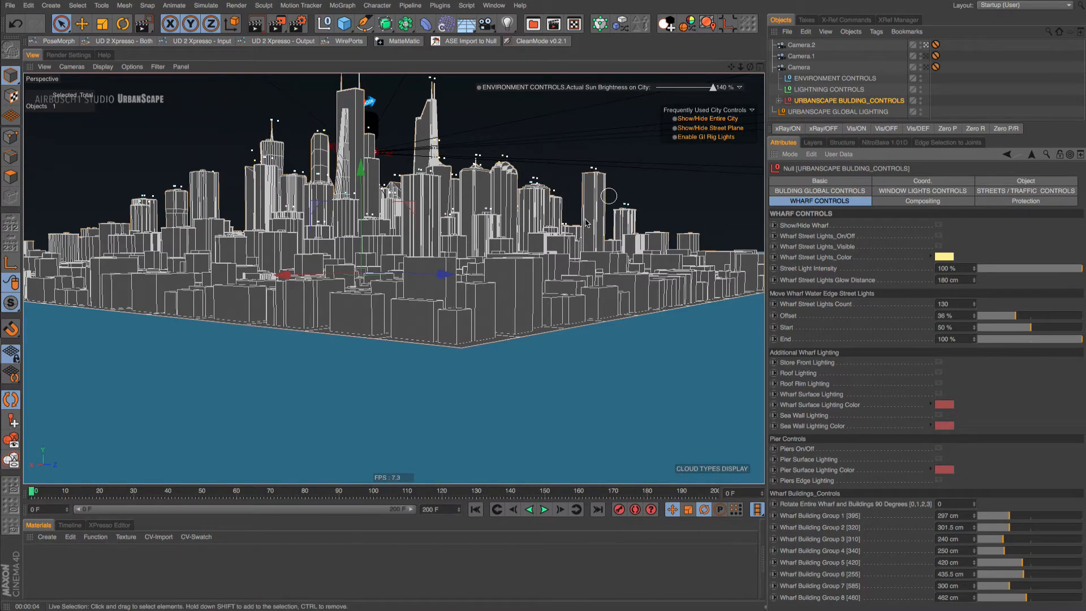
Step: Show the wharf and render a region covering the city's waterfront buildings and shoreline
{"action": "left_click", "coordinate": [938, 225]}
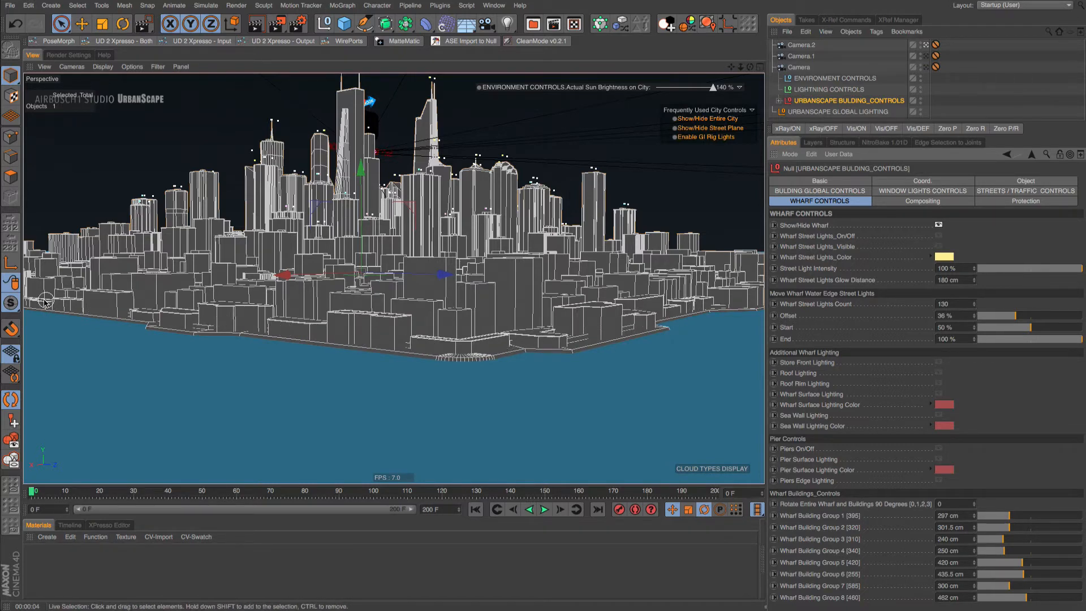
{"action": "left_click_drag", "start_coordinate": [278, 26], "coordinate": [317, 40]}
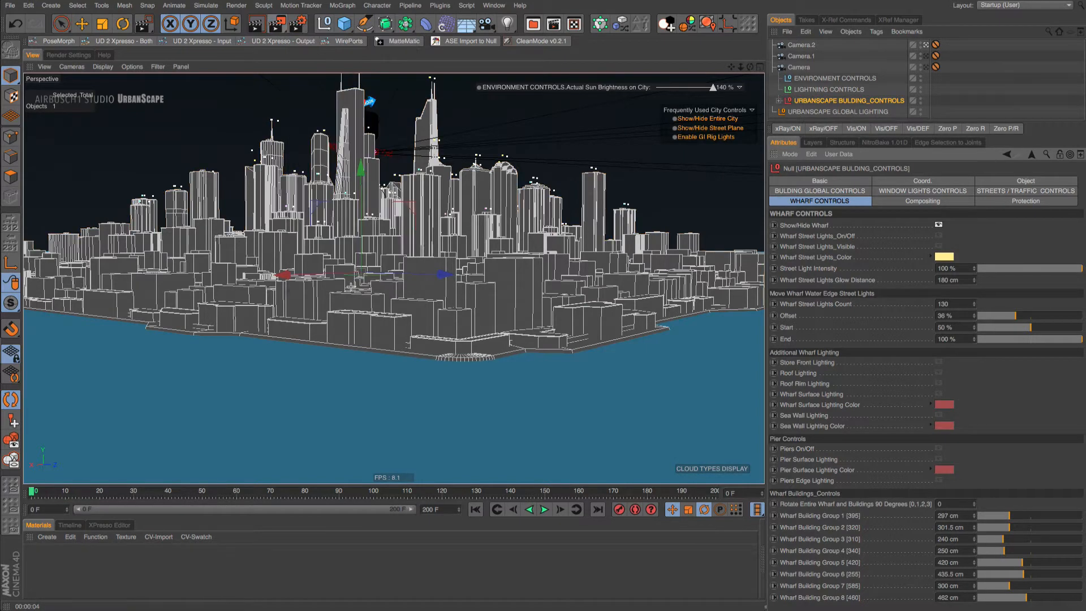
{"action": "left_click_drag", "start_coordinate": [220, 257], "coordinate": [674, 451]}
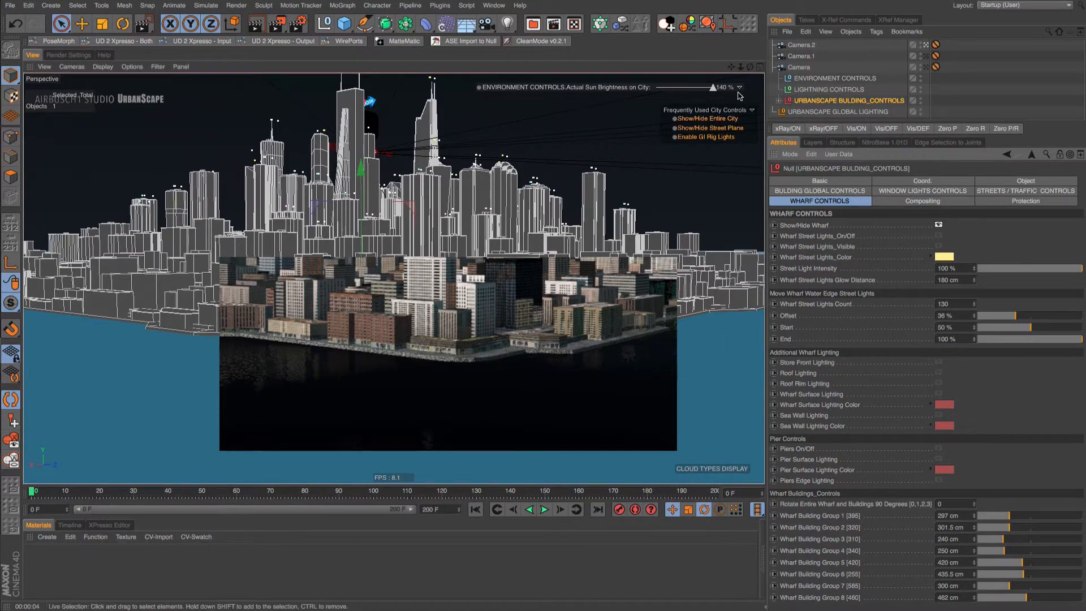
Step: Set the actual sun brightness on the city to 0 % and render the waterfront region with the wharf street lights on
{"action": "left_click_drag", "start_coordinate": [679, 95], "coordinate": [653, 95]}
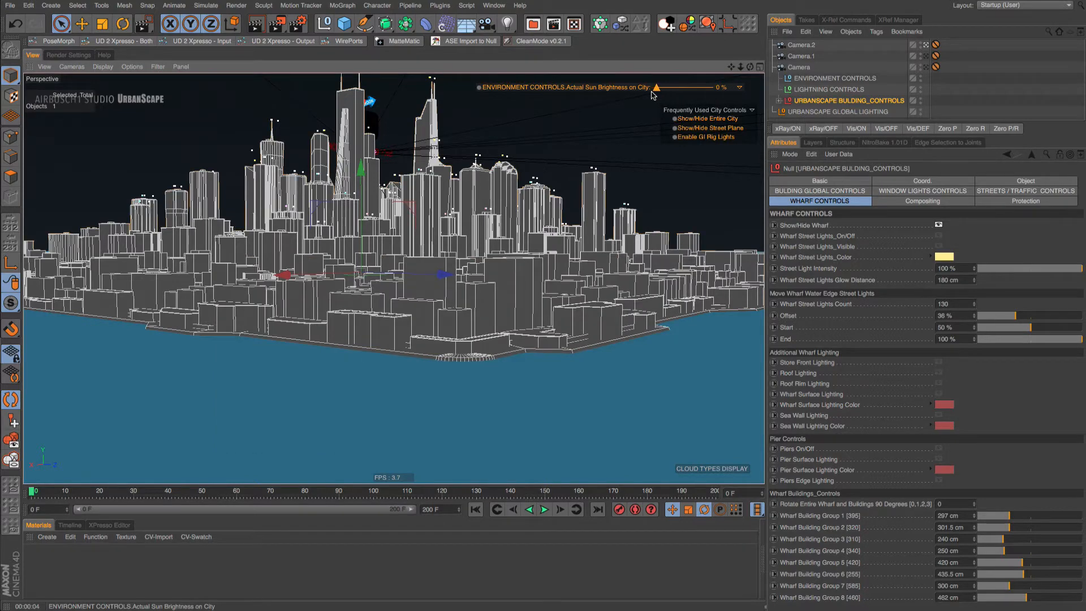
{"action": "left_click", "coordinate": [938, 236]}
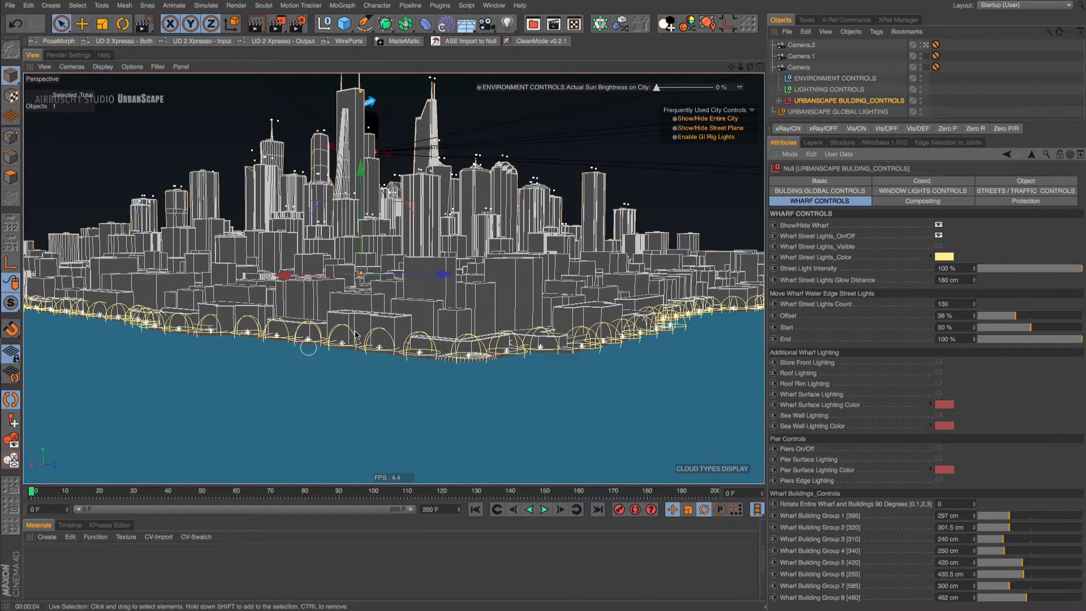
{"action": "left_click_drag", "start_coordinate": [279, 25], "coordinate": [375, 224]}
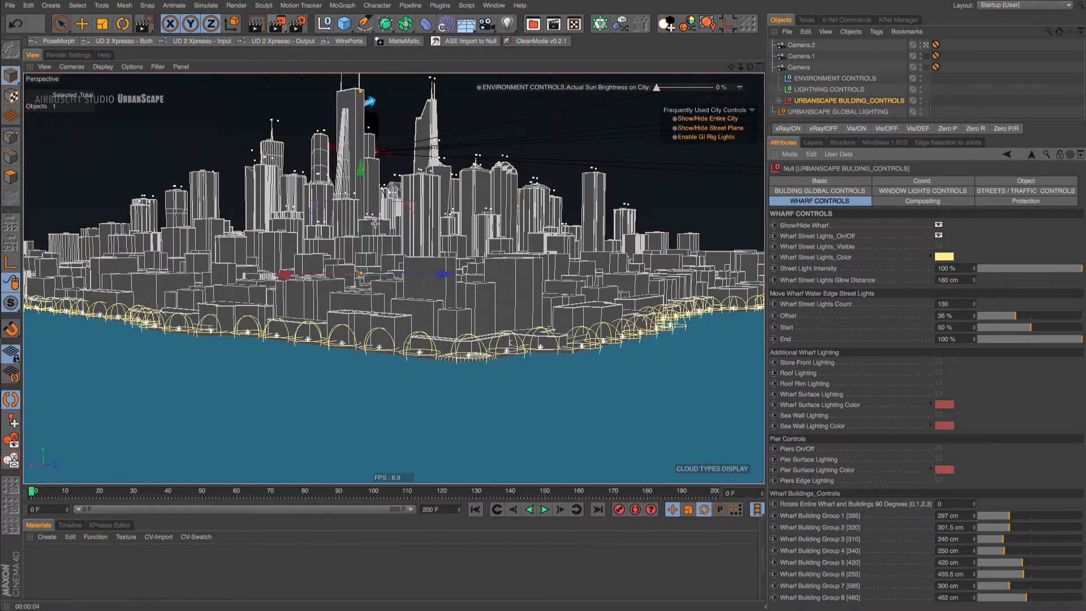
{"action": "left_click_drag", "start_coordinate": [190, 251], "coordinate": [685, 460]}
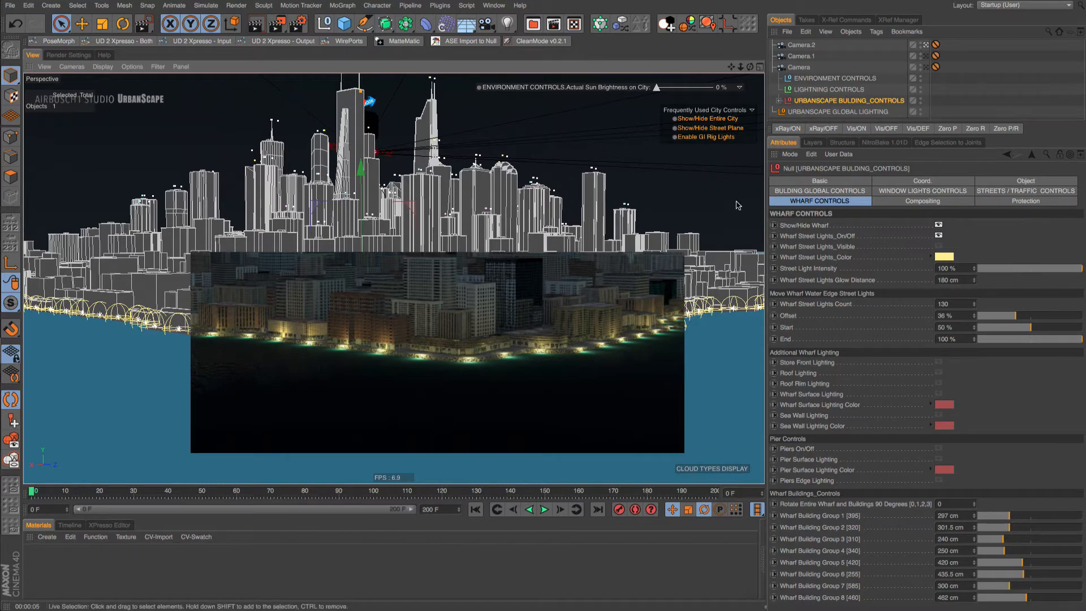
Step: Lower the global lighting to 9 % middle and 3 % top light intensity, and render the waterfront region again
{"action": "left_click", "coordinate": [837, 111]}
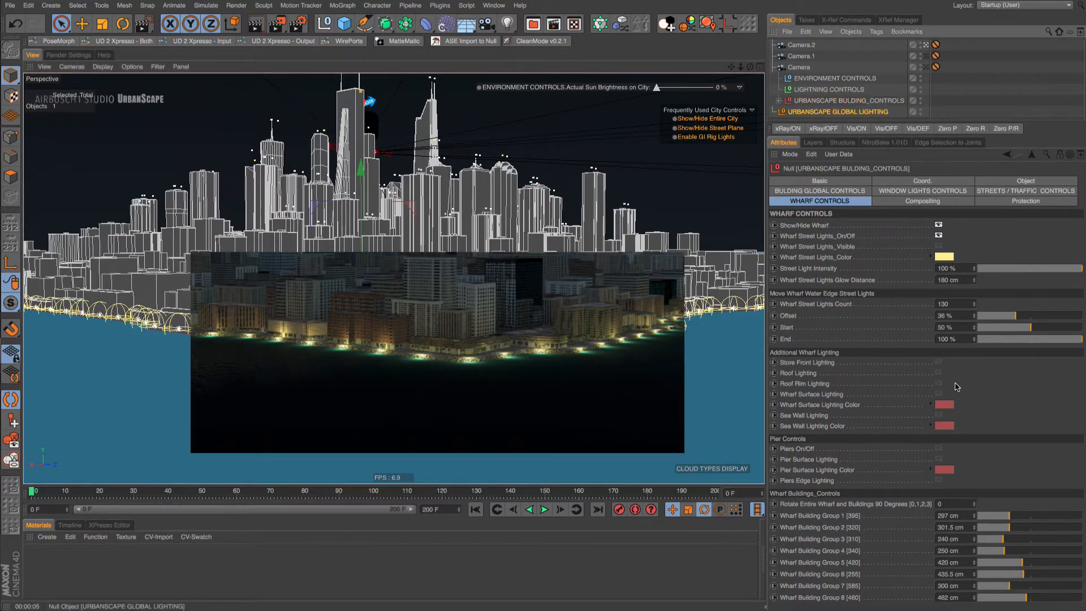
{"action": "double_click", "coordinate": [864, 317]}
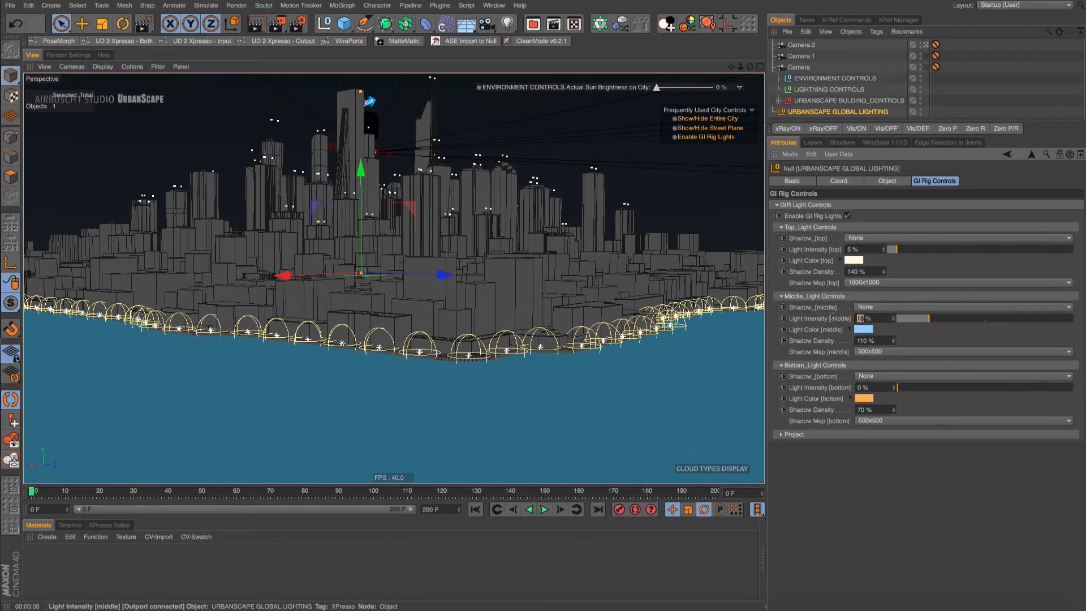
{"action": "type", "text": "9"}
{"action": "double_click", "coordinate": [851, 249]}
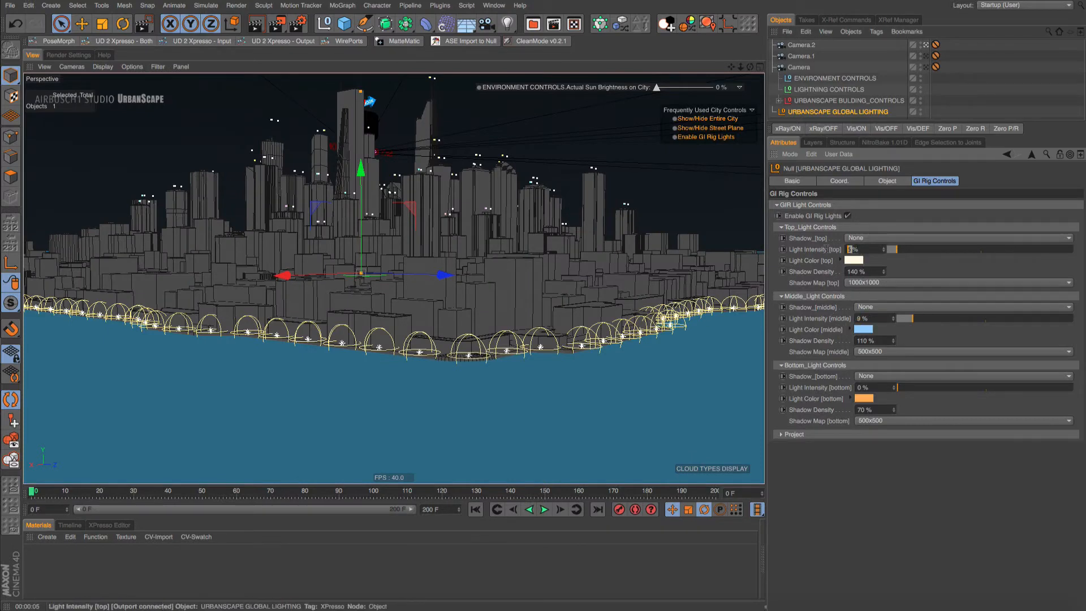
{"action": "type", "text": "3"}
{"action": "key", "text": "Return"}
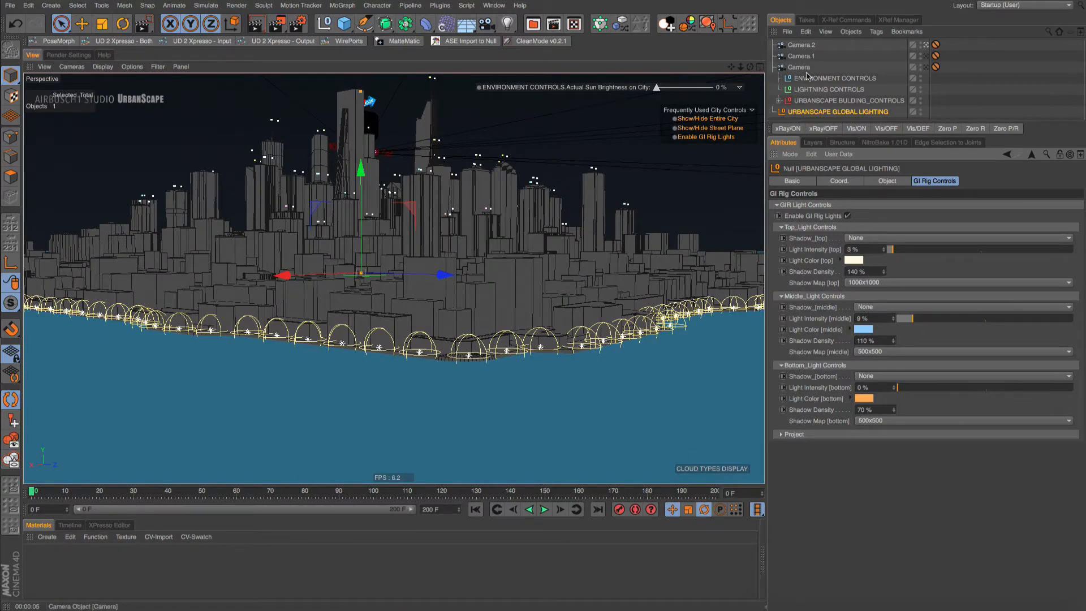
{"action": "left_click", "coordinate": [803, 102]}
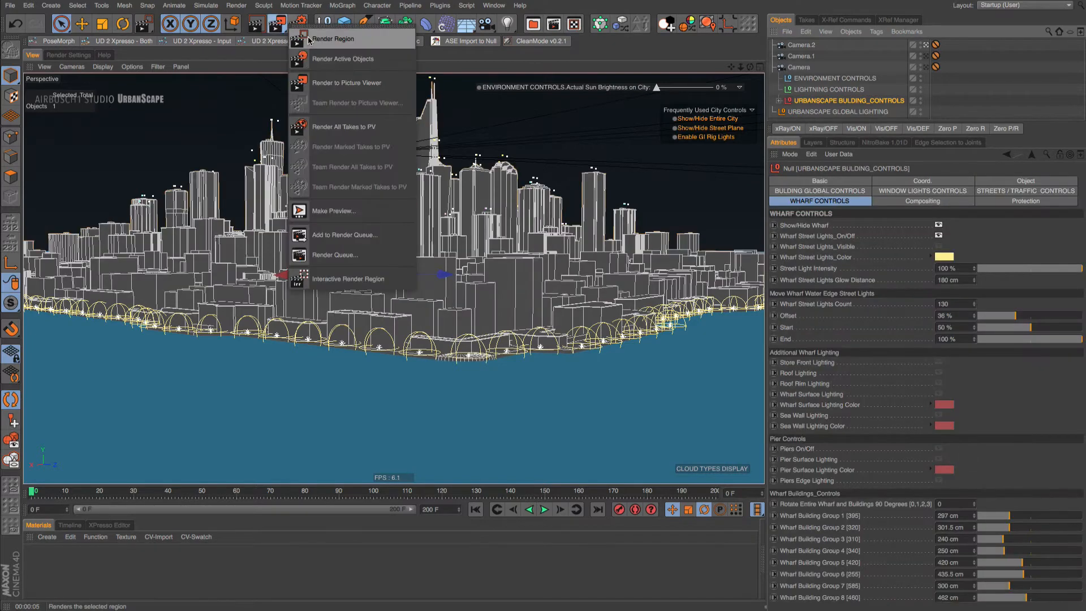
{"action": "left_click_drag", "start_coordinate": [217, 240], "coordinate": [624, 448]}
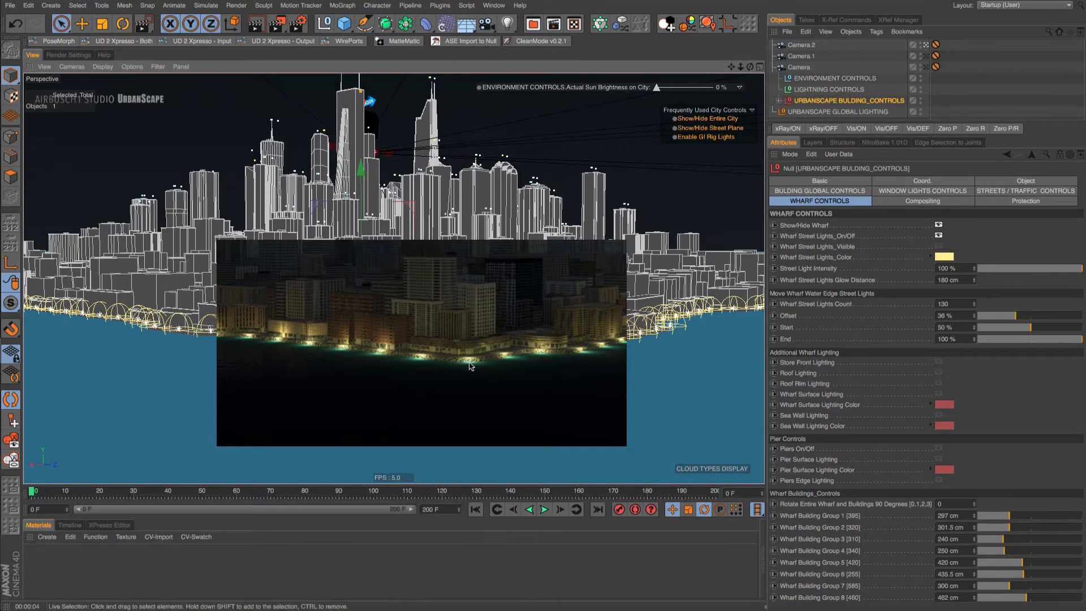
Step: Make the wharf street lights visible and render the waterfront region
{"action": "left_click", "coordinate": [938, 246]}
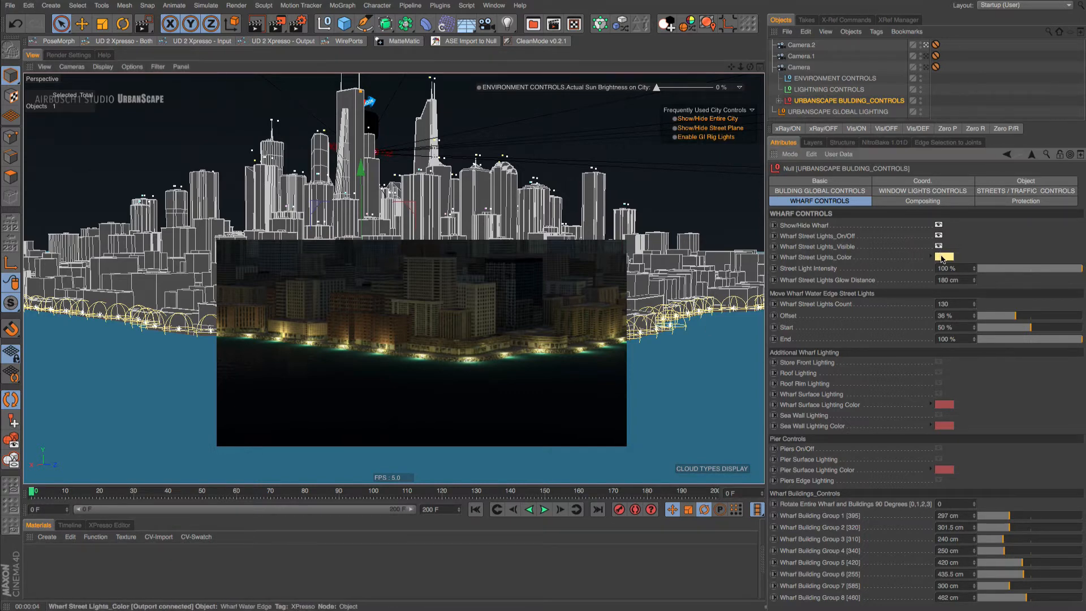
{"action": "left_click_drag", "start_coordinate": [277, 24], "coordinate": [311, 40]}
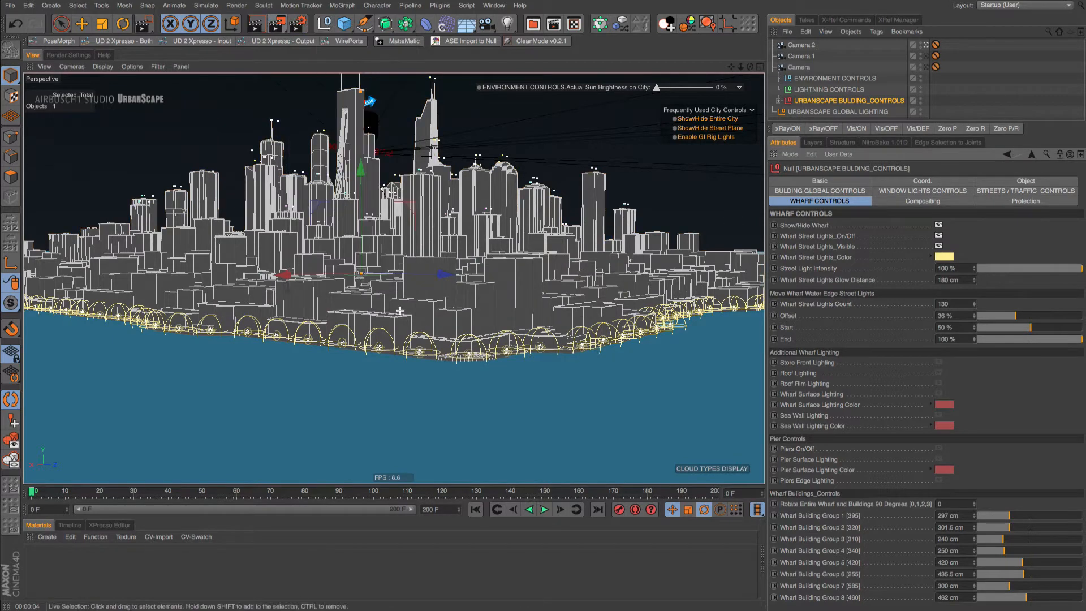
{"action": "left_click_drag", "start_coordinate": [225, 251], "coordinate": [651, 442]}
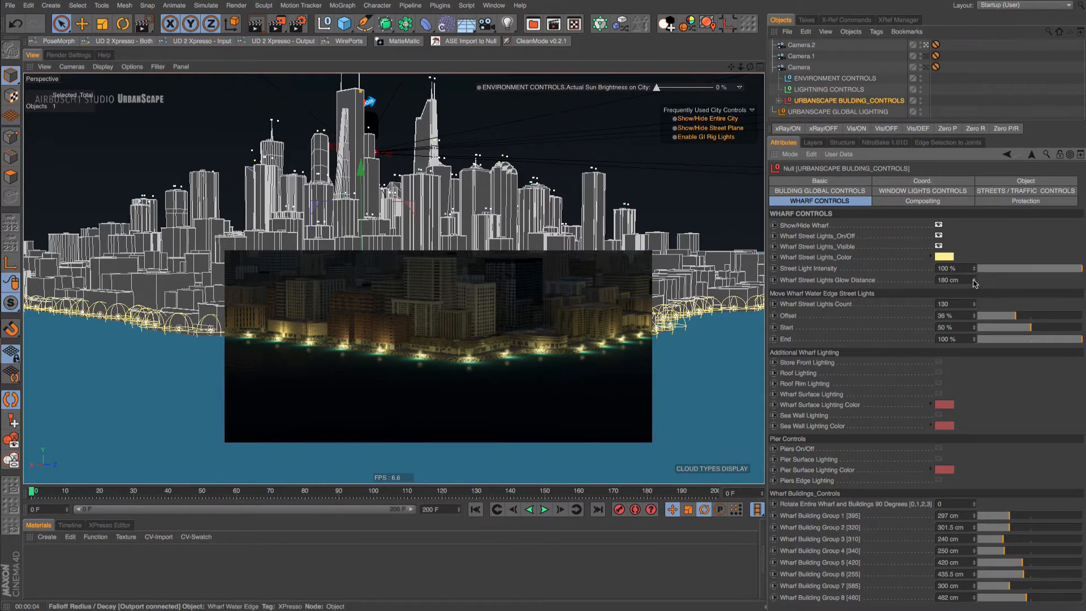
Step: Try a wharf street lights glow distance of 98 cm in a region render, and settle on 109 cm
{"action": "left_click_drag", "start_coordinate": [973, 280], "coordinate": [937, 281]}
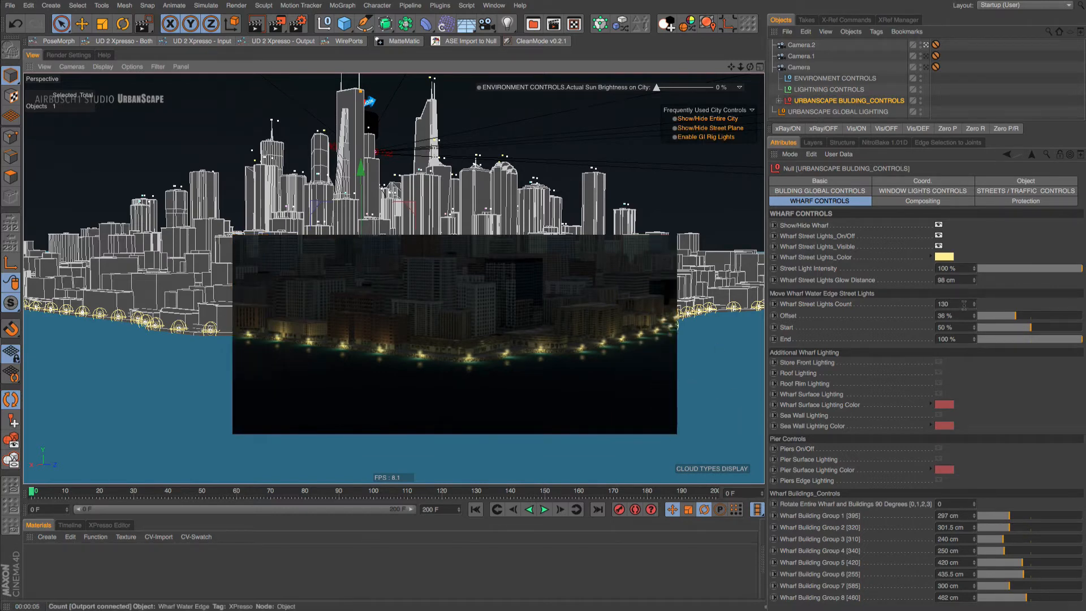
{"action": "left_click_drag", "start_coordinate": [975, 279], "coordinate": [978, 273]}
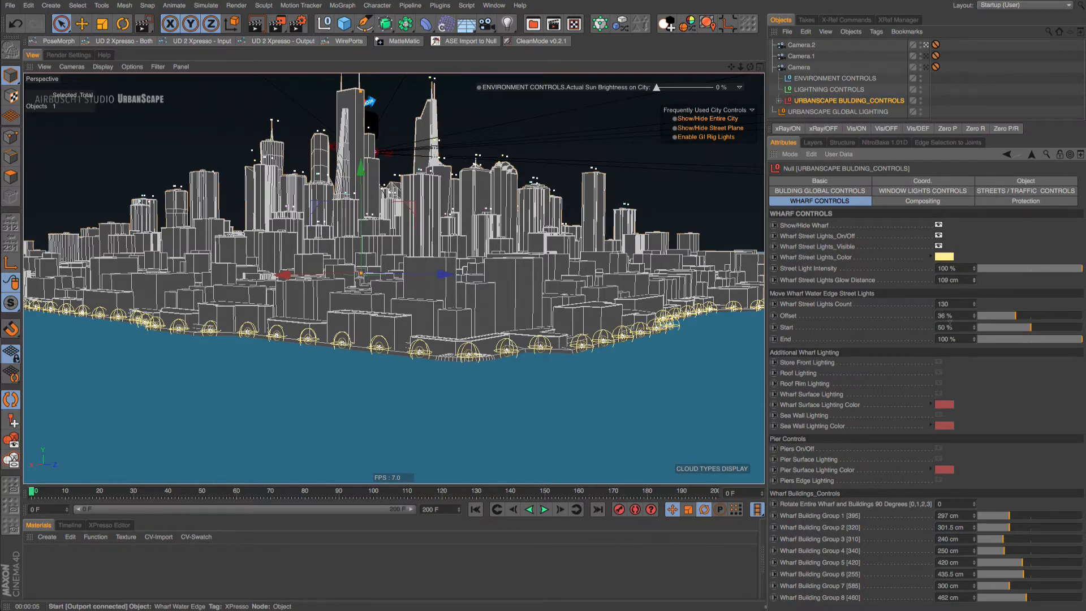
Step: Shift the water edge street lights along the wharf to a 37 % offset, trying a start of 20 % before restoring 50 %
{"action": "left_click", "coordinate": [926, 45]}
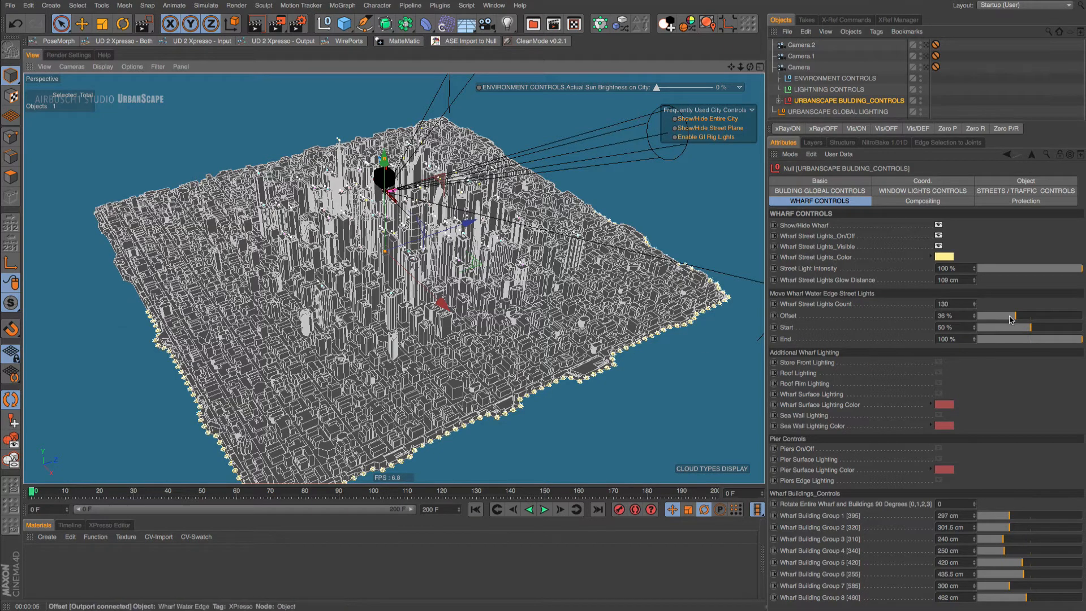
{"action": "mouse_move", "coordinate": [1012, 316]}
{"action": "left_mouse_down"}
{"action": "mouse_move", "coordinate": [987, 319]}
{"action": "mouse_move", "coordinate": [1013, 318]}
{"action": "left_mouse_up"}
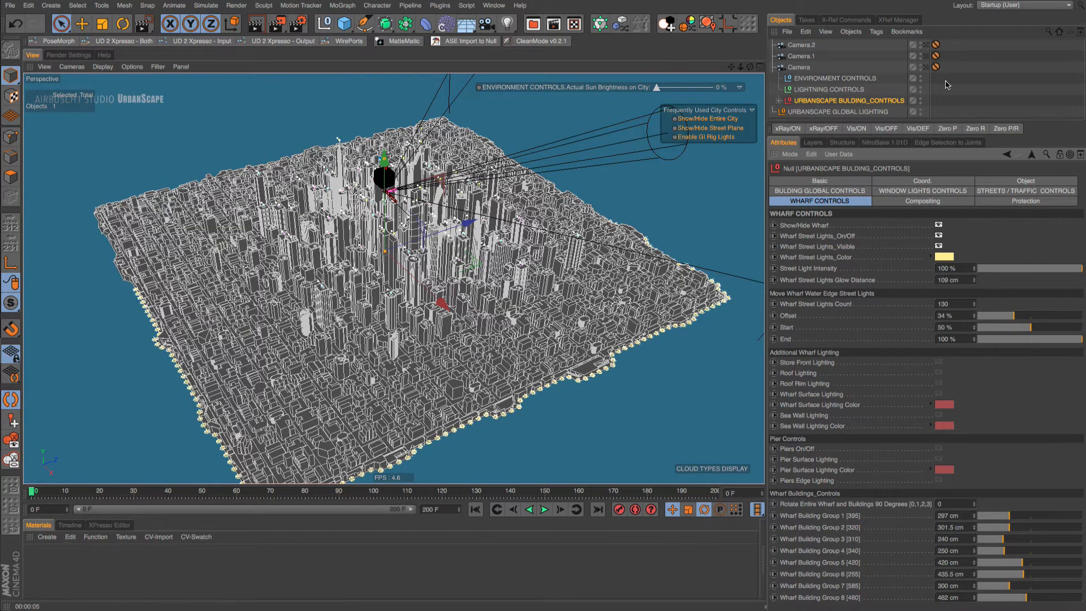
{"action": "left_click", "coordinate": [925, 45]}
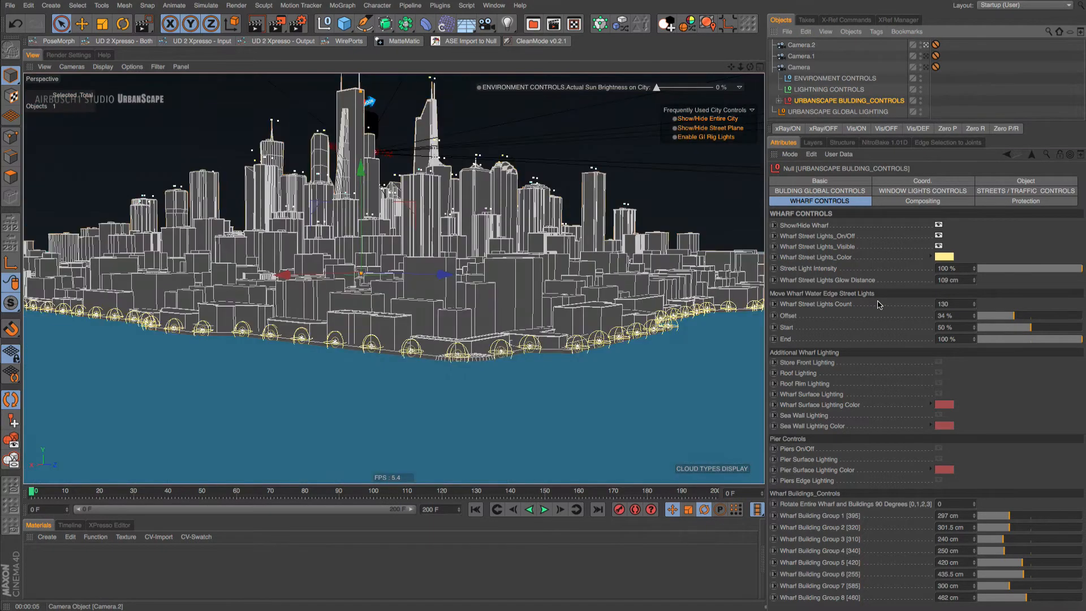
{"action": "mouse_move", "coordinate": [1011, 316]}
{"action": "left_mouse_down"}
{"action": "mouse_move", "coordinate": [949, 315]}
{"action": "mouse_move", "coordinate": [1016, 319]}
{"action": "mouse_move", "coordinate": [1021, 331]}
{"action": "mouse_move", "coordinate": [998, 332]}
{"action": "left_mouse_up"}
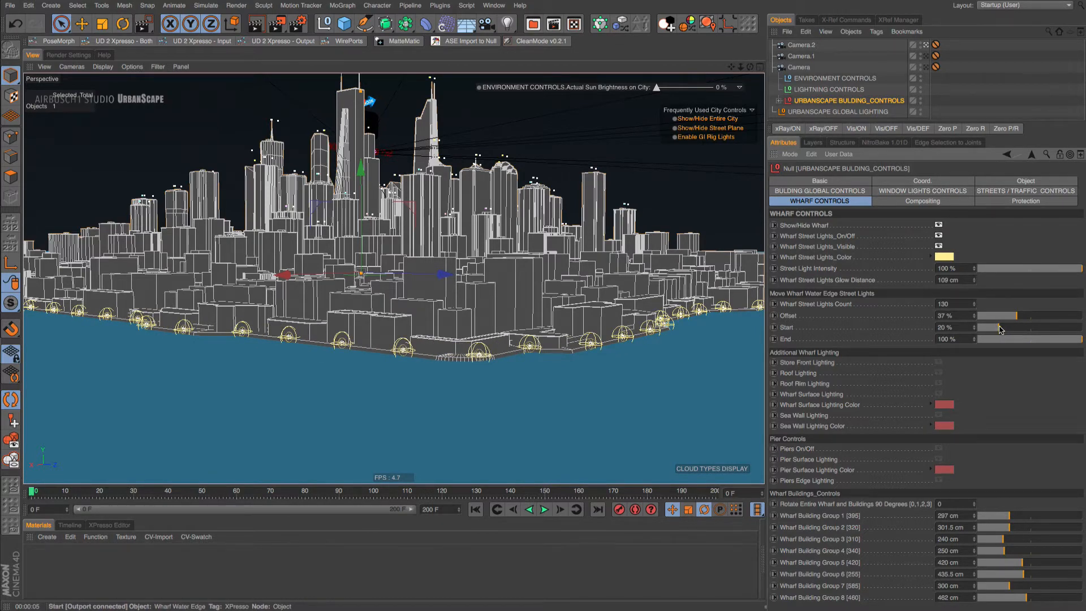
{"action": "left_click_drag", "start_coordinate": [999, 329], "coordinate": [1031, 333]}
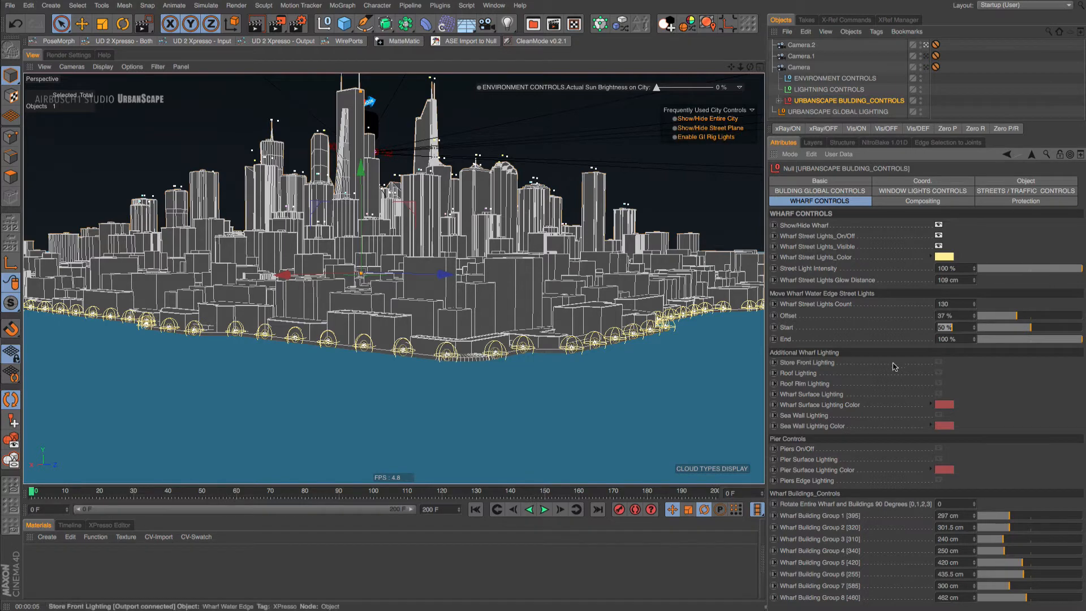
Step: Replace the visible wharf street lights with Store Front Lighting and render the waterfront region
{"action": "left_click", "coordinate": [938, 246]}
{"action": "left_click", "coordinate": [938, 236]}
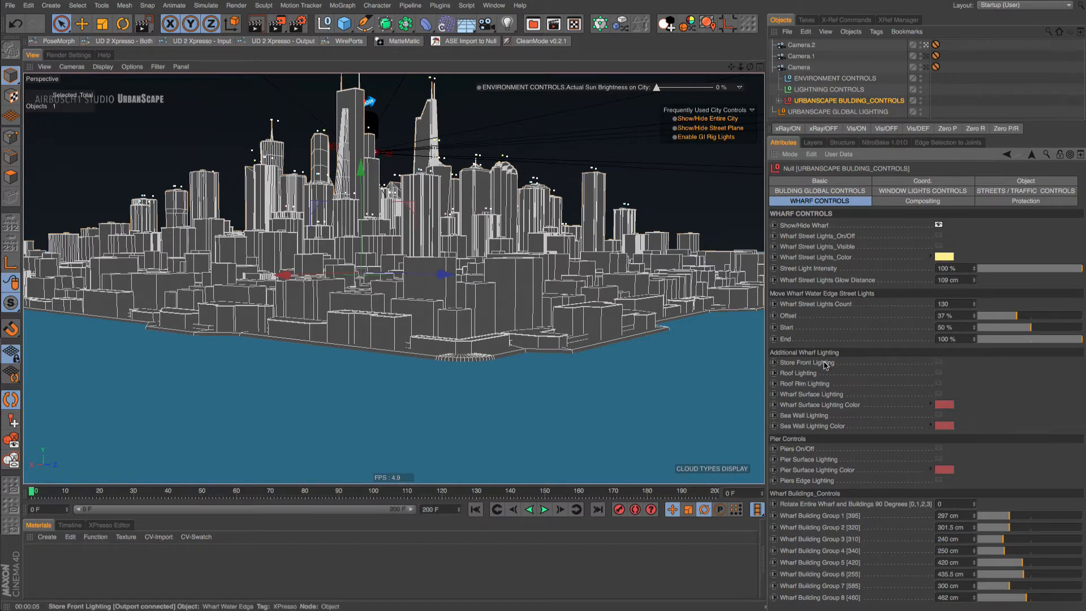
{"action": "left_click", "coordinate": [939, 364]}
{"action": "left_click_drag", "start_coordinate": [277, 24], "coordinate": [325, 49]}
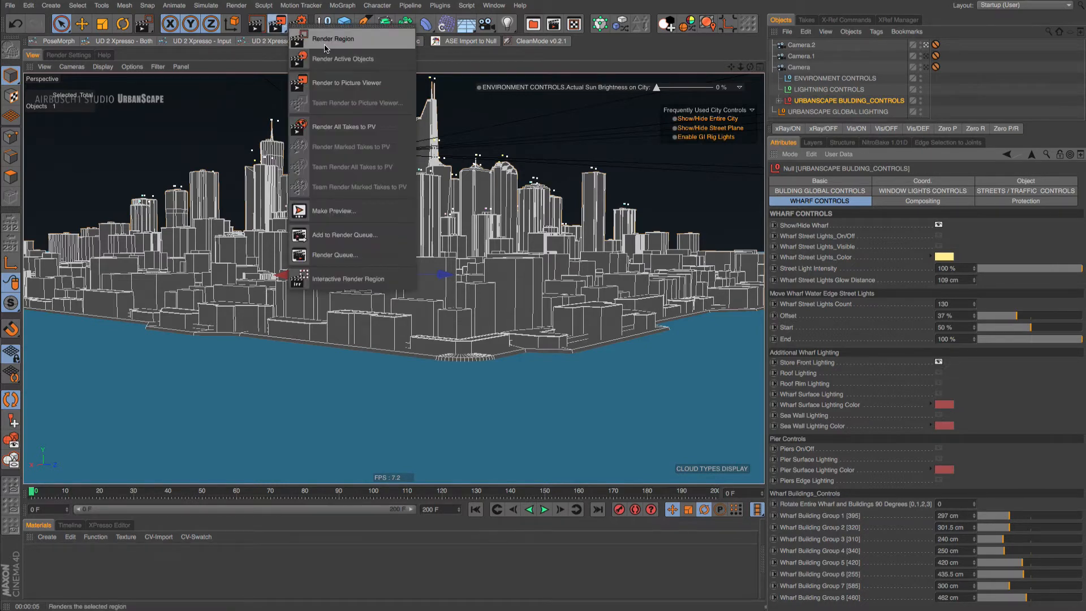
{"action": "left_click", "coordinate": [325, 48]}
{"action": "left_click_drag", "start_coordinate": [219, 240], "coordinate": [672, 447]}
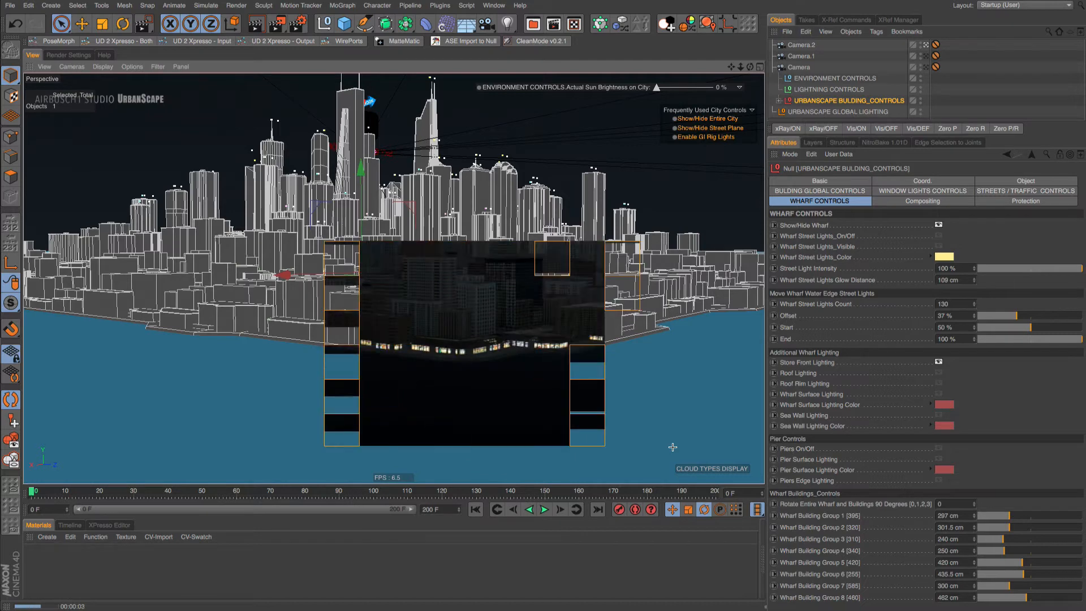
Step: Enable the wharf's Roof Lighting and render a wide region along the shoreline
{"action": "left_click", "coordinate": [938, 373]}
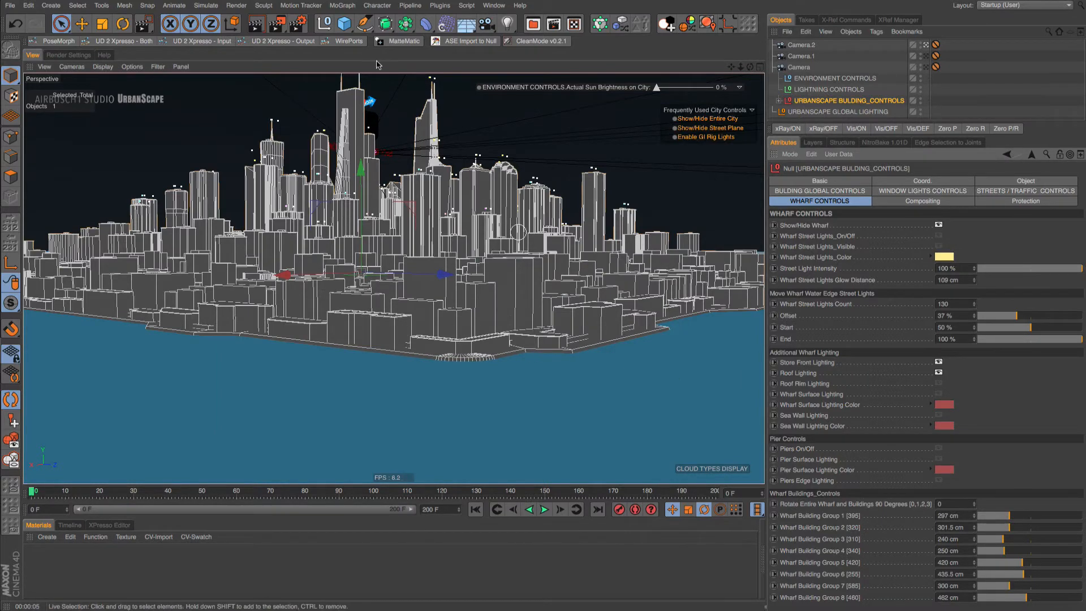
{"action": "left_click", "coordinate": [278, 24]}
{"action": "left_click", "coordinate": [314, 41]}
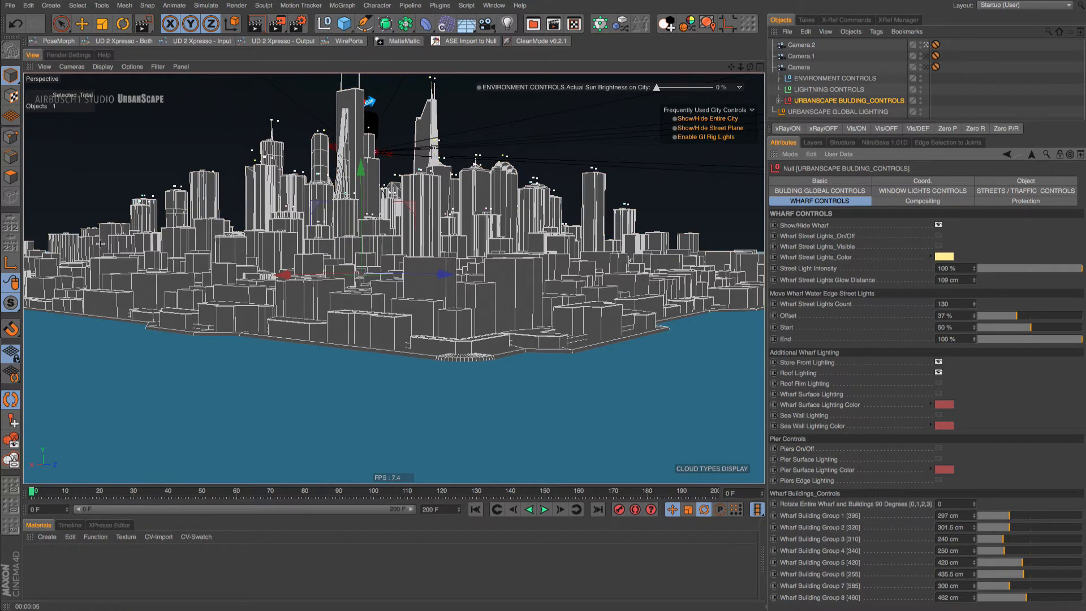
{"action": "left_click_drag", "start_coordinate": [96, 238], "coordinate": [761, 411]}
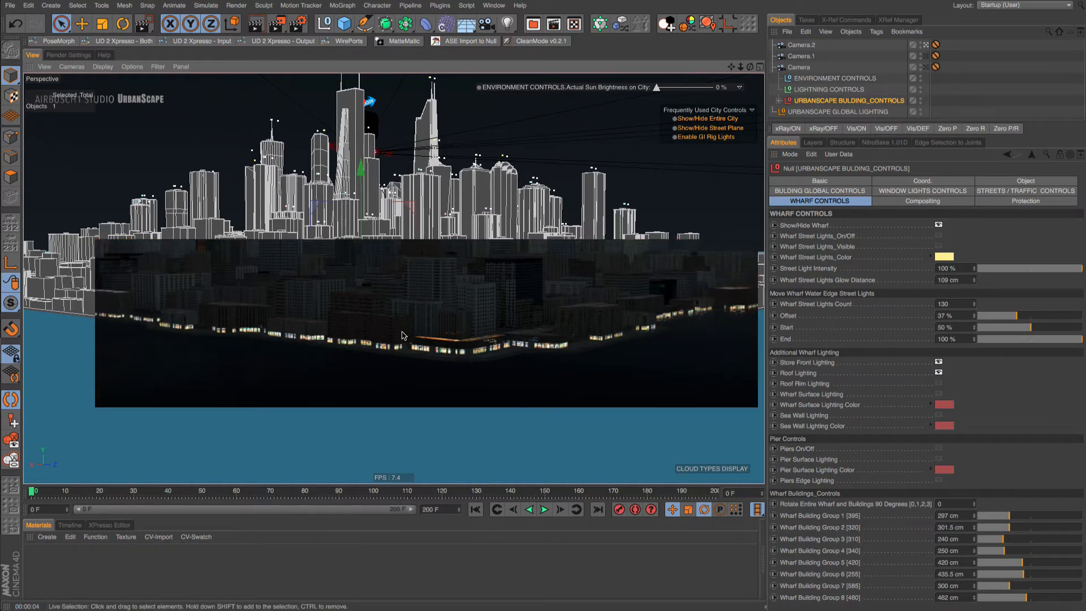
Step: Enable the wharf's Roof Rim Lighting as well and render the waterfront region
{"action": "left_click", "coordinate": [939, 383]}
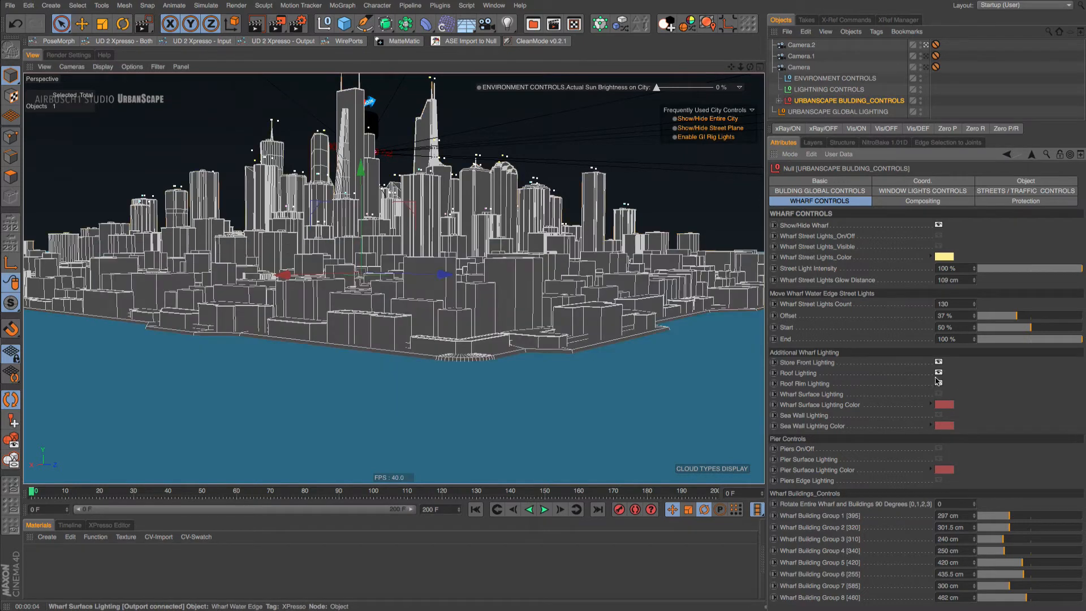
{"action": "left_click_drag", "start_coordinate": [274, 28], "coordinate": [298, 37]}
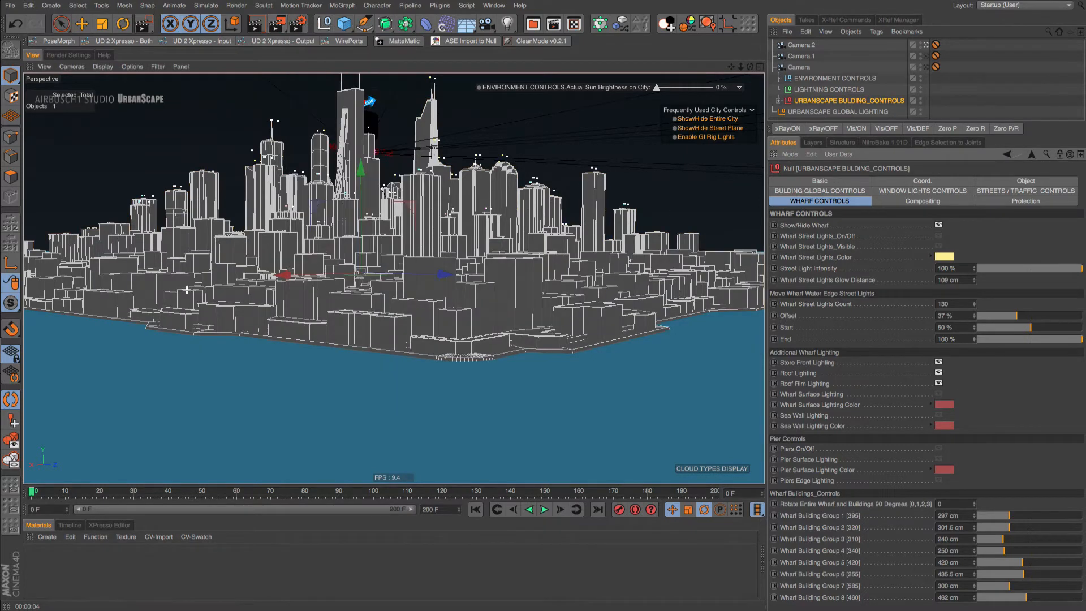
{"action": "left_click_drag", "start_coordinate": [142, 238], "coordinate": [718, 449]}
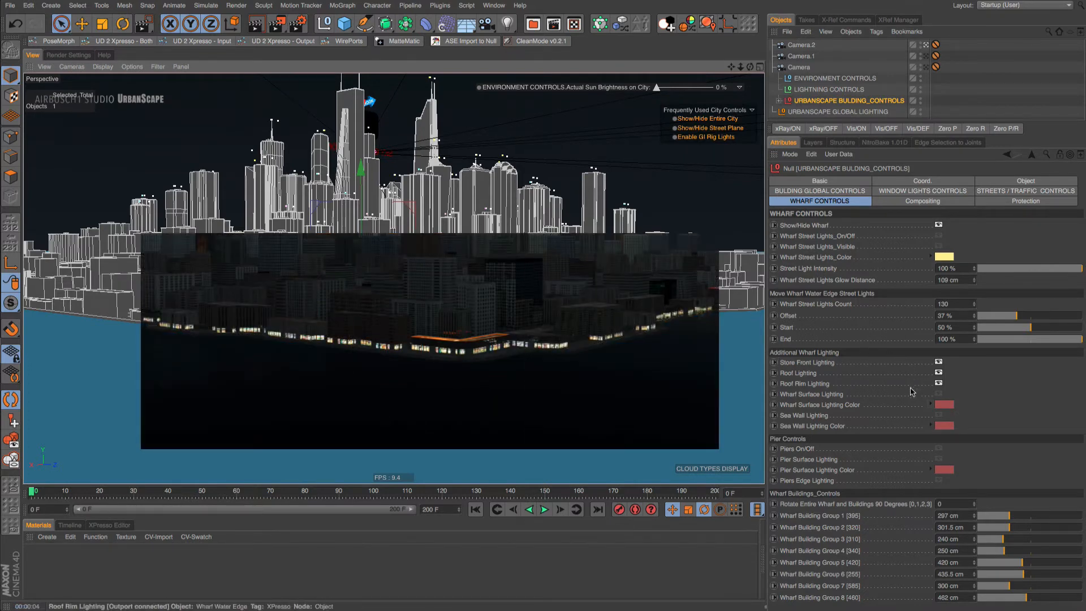
Step: Disable the wharf's Roof Lighting, leaving Roof Rim Lighting on, and render a region spanning the full width of the view
{"action": "left_click", "coordinate": [938, 372]}
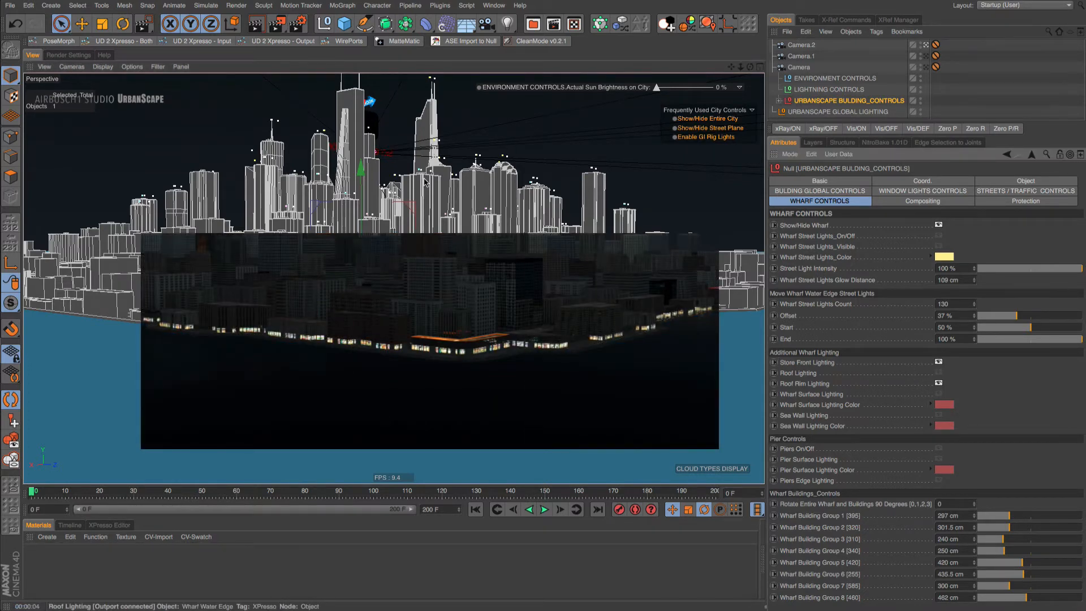
{"action": "left_click", "coordinate": [277, 24]}
{"action": "left_click", "coordinate": [316, 38]}
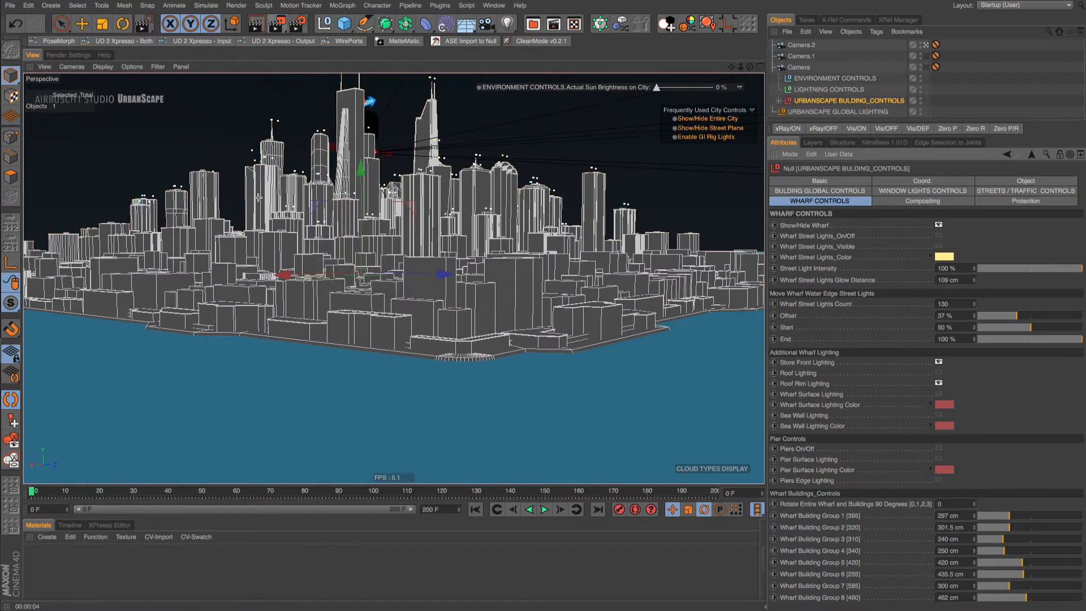
{"action": "left_click_drag", "start_coordinate": [26, 217], "coordinate": [855, 436]}
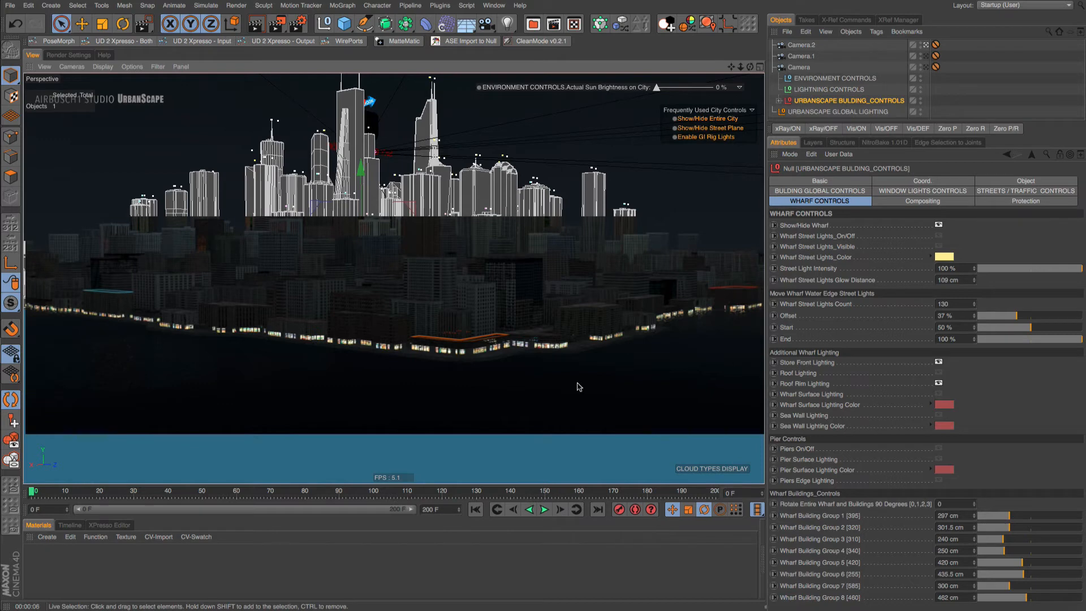
Step: Enable the wharf's Roof Lighting again along with Wharf Surface Lighting and render the waterfront region
{"action": "left_click", "coordinate": [939, 372]}
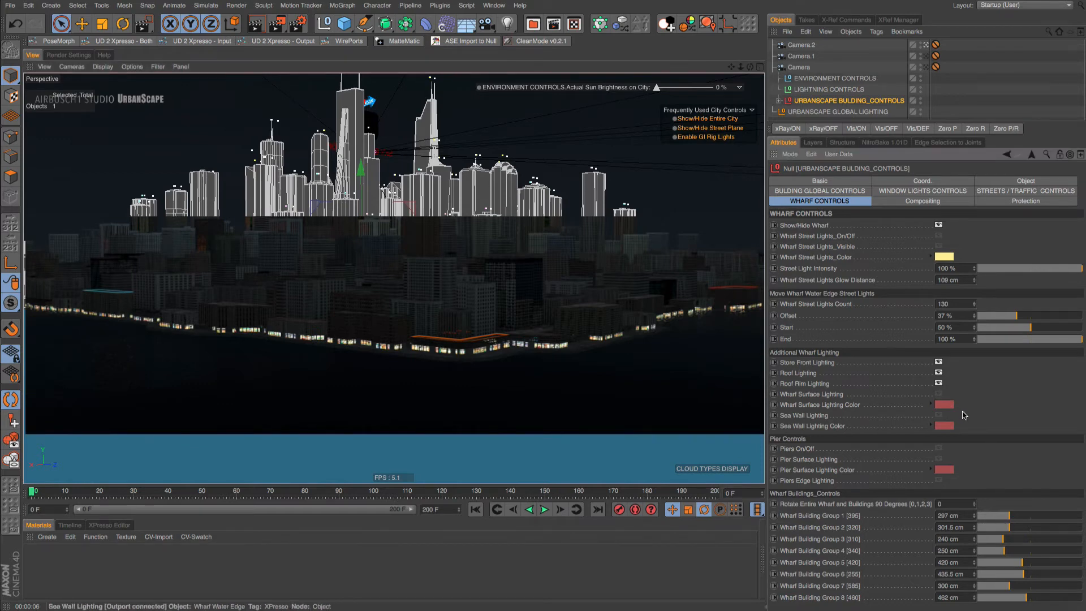
{"action": "left_click", "coordinate": [939, 395]}
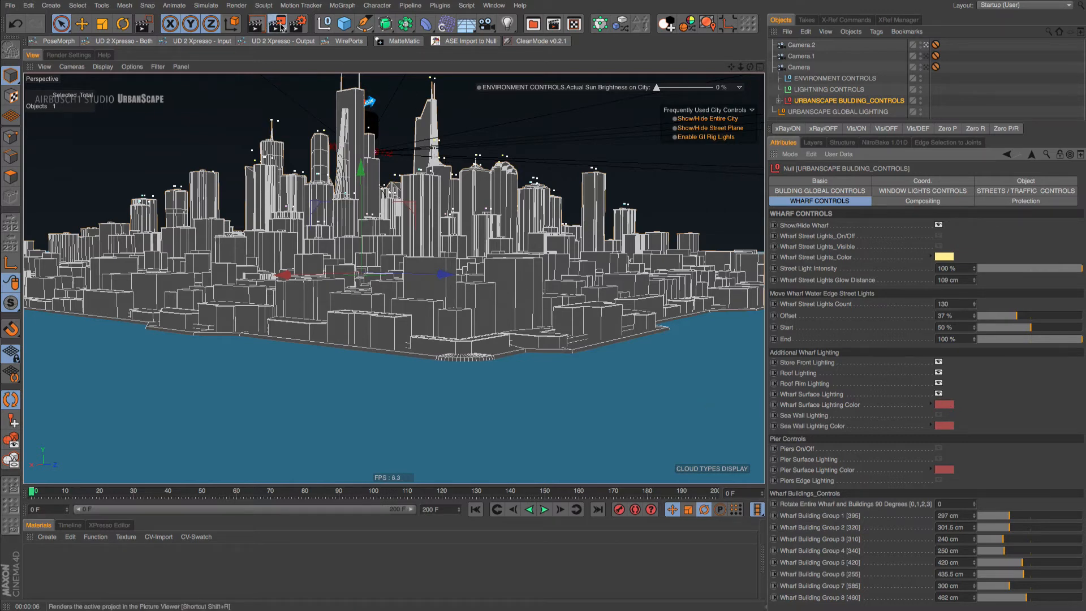
{"action": "left_click_drag", "start_coordinate": [280, 24], "coordinate": [318, 43]}
{"action": "left_click_drag", "start_coordinate": [111, 246], "coordinate": [759, 435]}
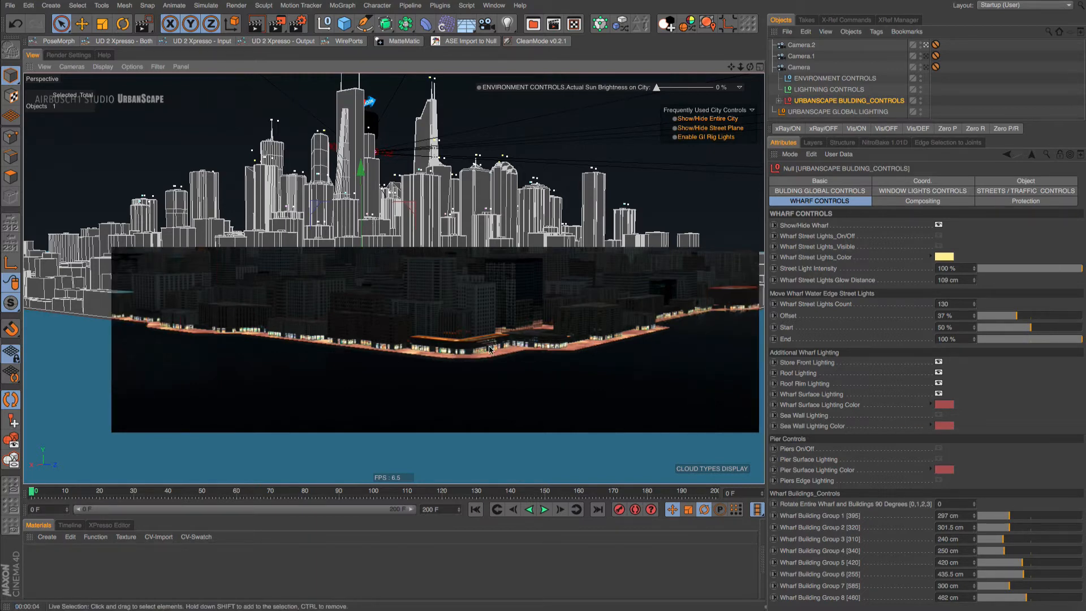
Step: Enable the wharf's Sea Wall Lighting and render a wide region covering the shoreline and water
{"action": "left_click", "coordinate": [938, 415]}
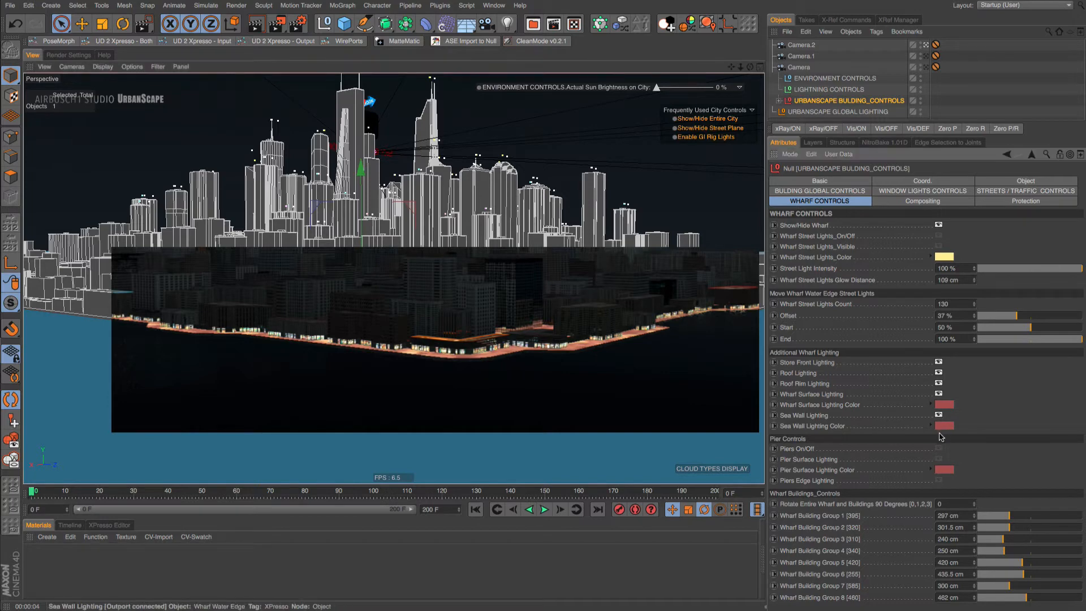
{"action": "left_click", "coordinate": [283, 24]}
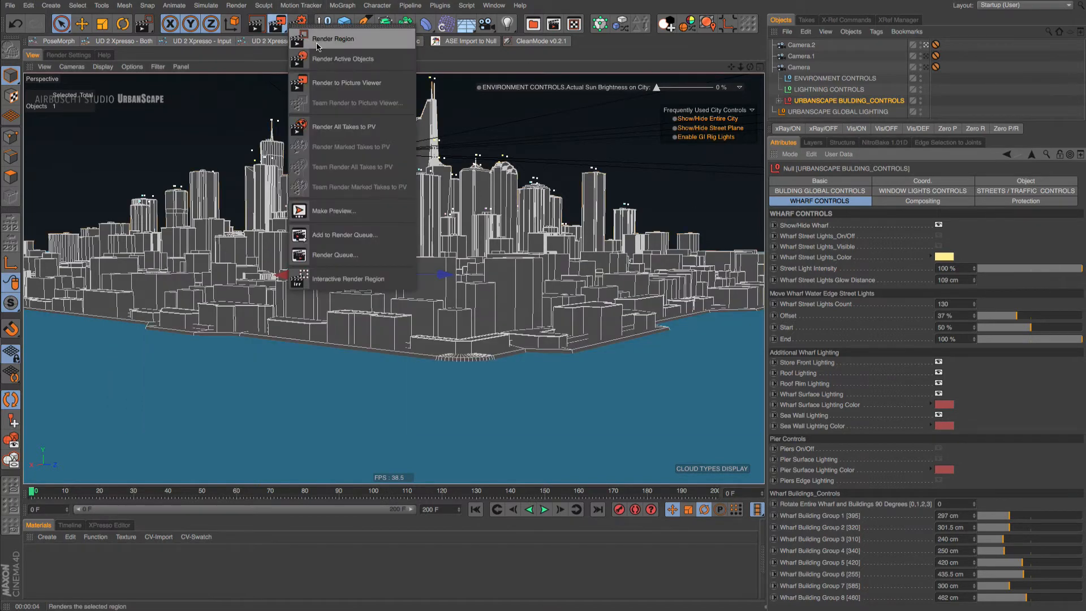
{"action": "left_click", "coordinate": [314, 41]}
{"action": "left_click_drag", "start_coordinate": [32, 214], "coordinate": [704, 436]}
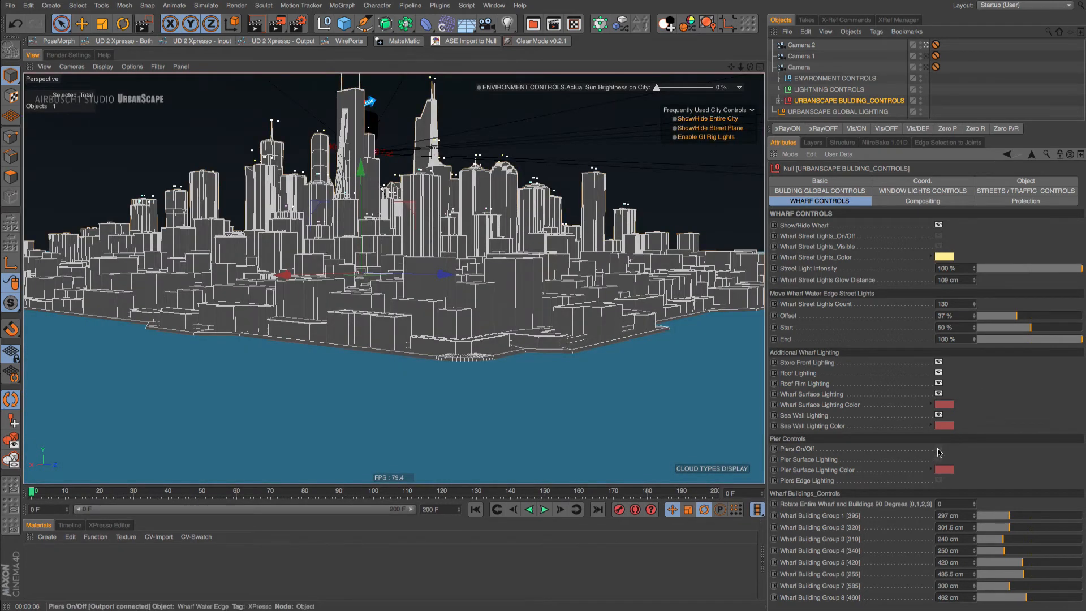
Step: Enable the piers with Pier Surface Lighting and Piers Edge Lighting, rendering the waterfront region after the surface and edge lighting changes
{"action": "left_click", "coordinate": [938, 449]}
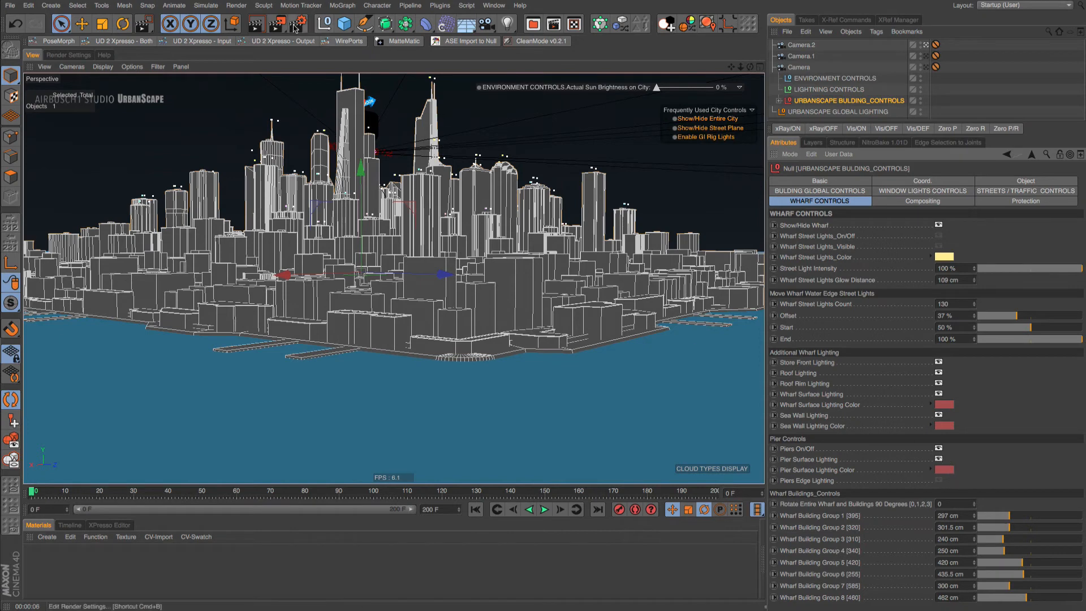
{"action": "left_click_drag", "start_coordinate": [148, 224], "coordinate": [760, 452]}
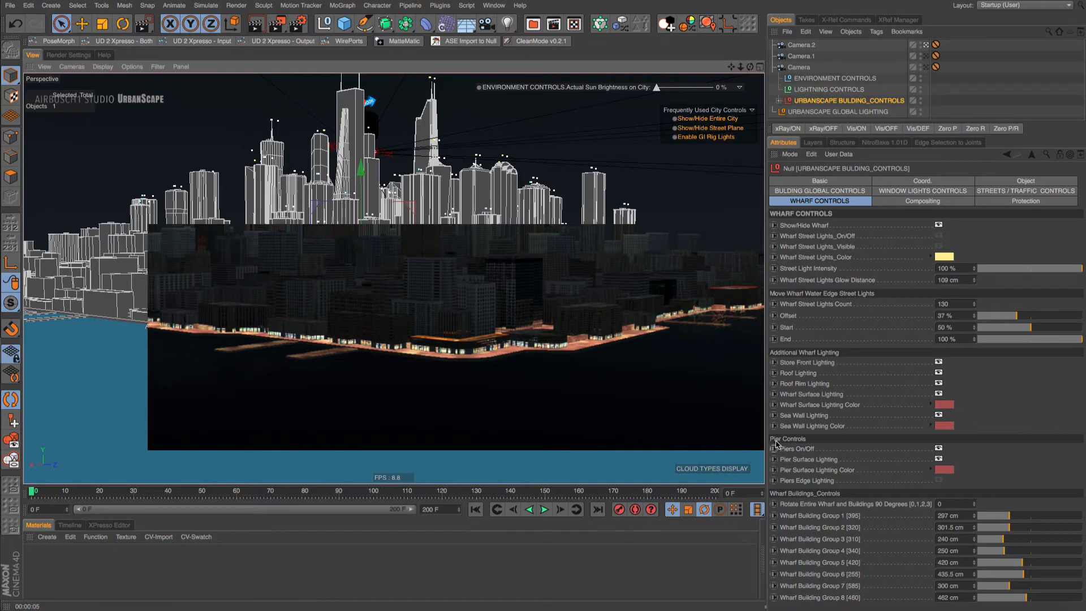
{"action": "left_click", "coordinate": [939, 481]}
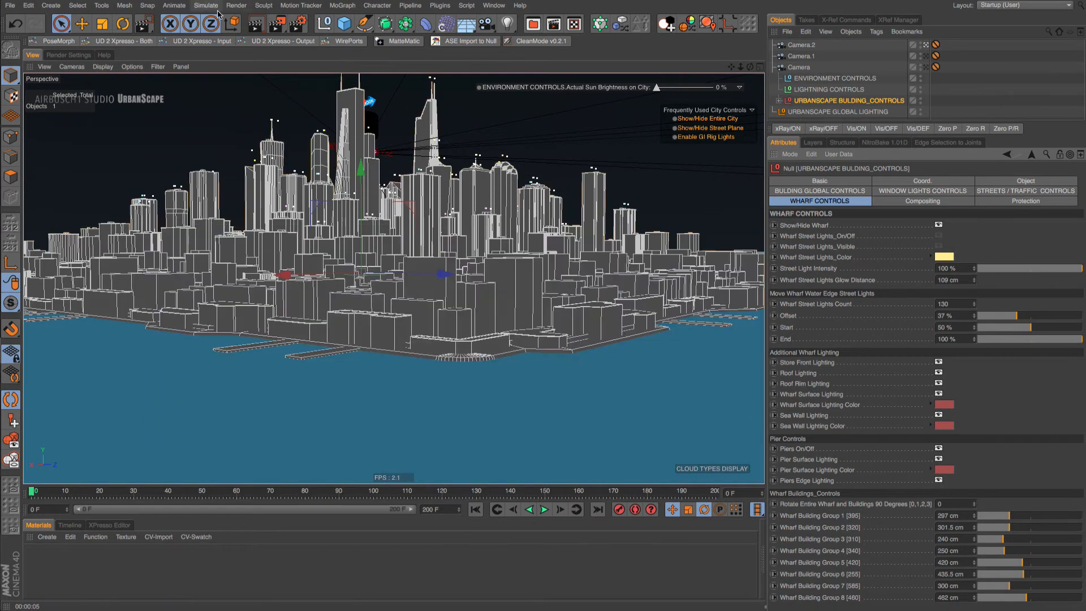
{"action": "left_click_drag", "start_coordinate": [271, 27], "coordinate": [316, 77]}
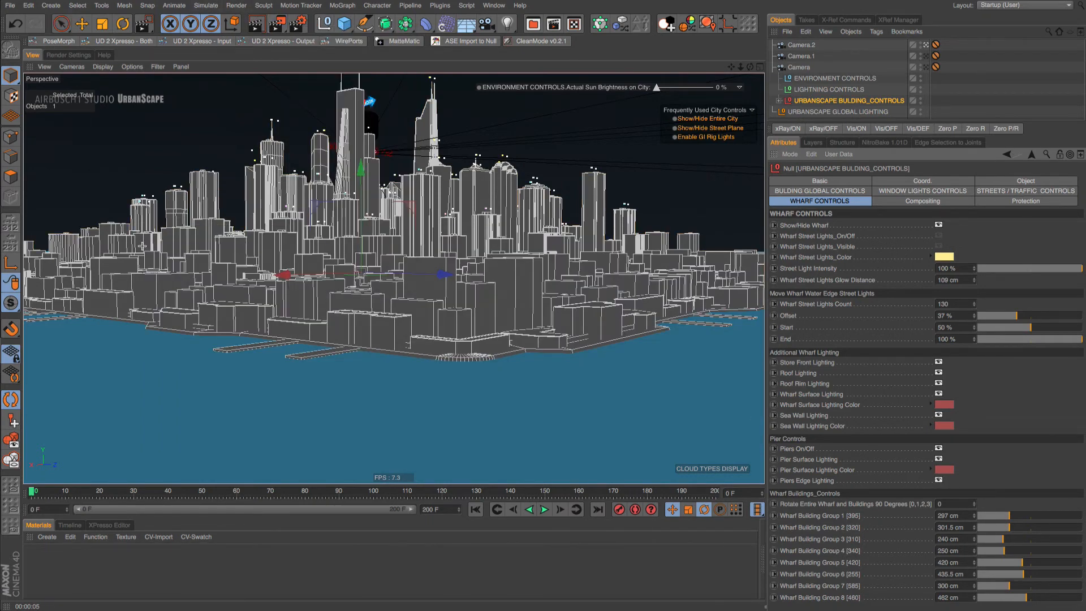
{"action": "left_click_drag", "start_coordinate": [141, 244], "coordinate": [451, 452]}
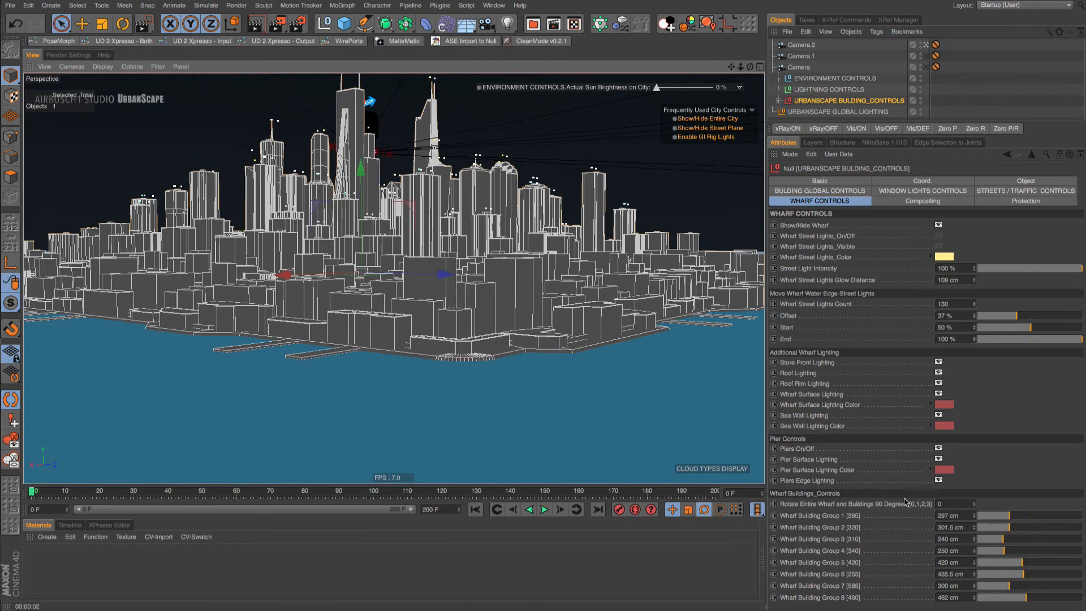
Step: Rotate the entire wharf and its buildings to position 1 and render the waterfront region
{"action": "left_click", "coordinate": [975, 502]}
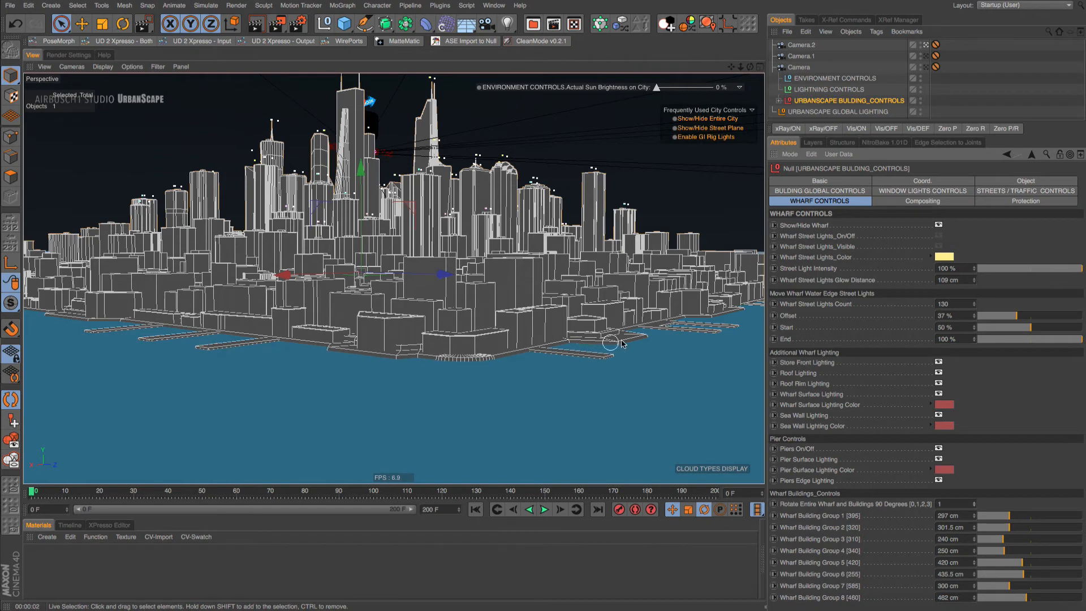
{"action": "left_click", "coordinate": [277, 23]}
{"action": "left_click", "coordinate": [306, 38]}
{"action": "left_click_drag", "start_coordinate": [93, 241], "coordinate": [757, 434]}
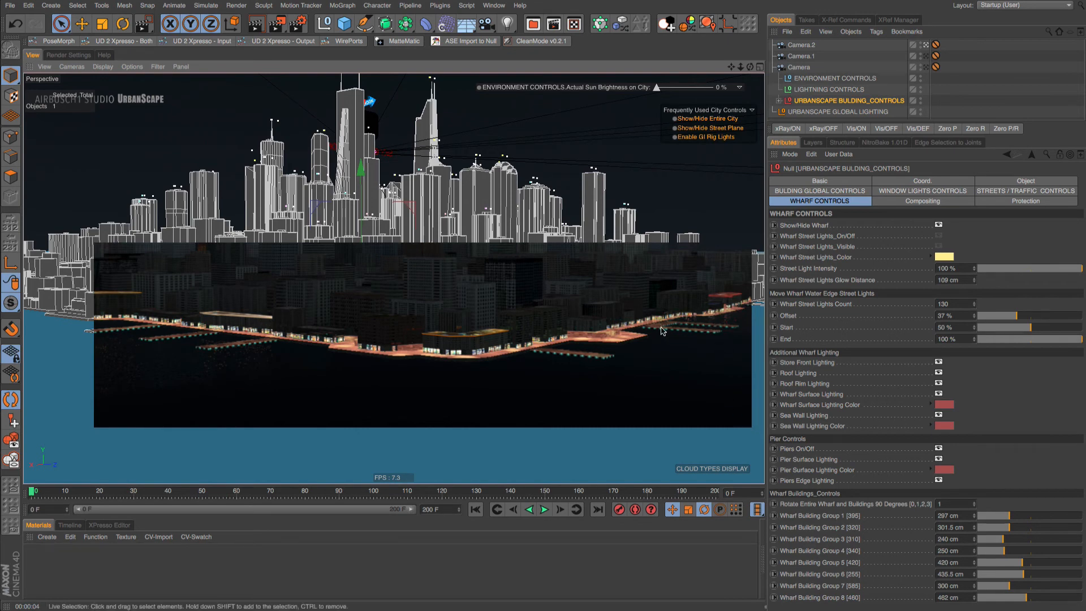
Step: Try wharf and building rotation position 2, then return the rotation to 0
{"action": "left_click", "coordinate": [974, 502]}
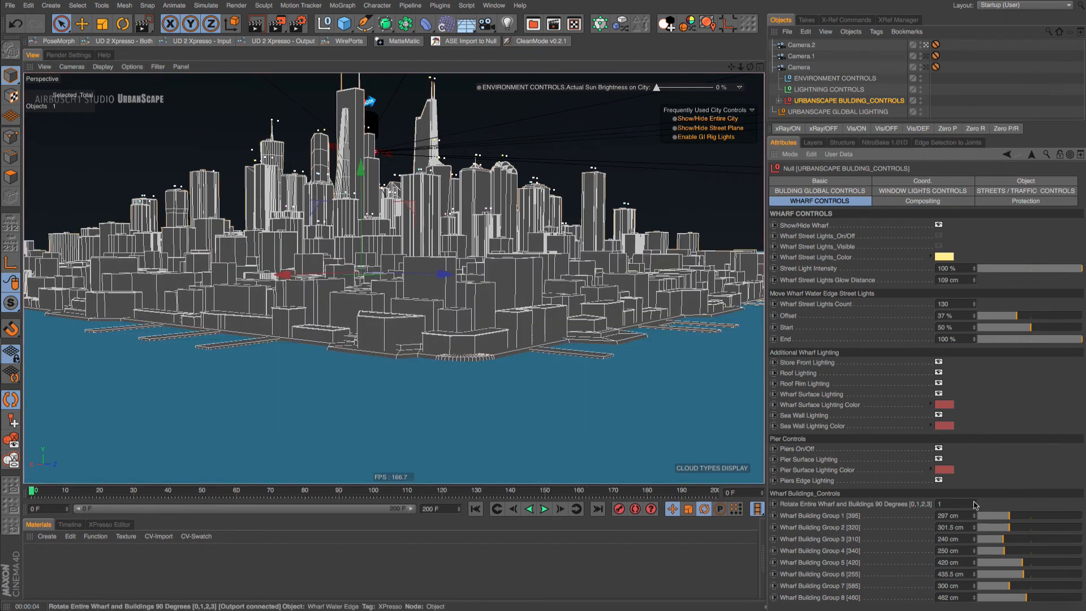
{"action": "left_click", "coordinate": [974, 502]}
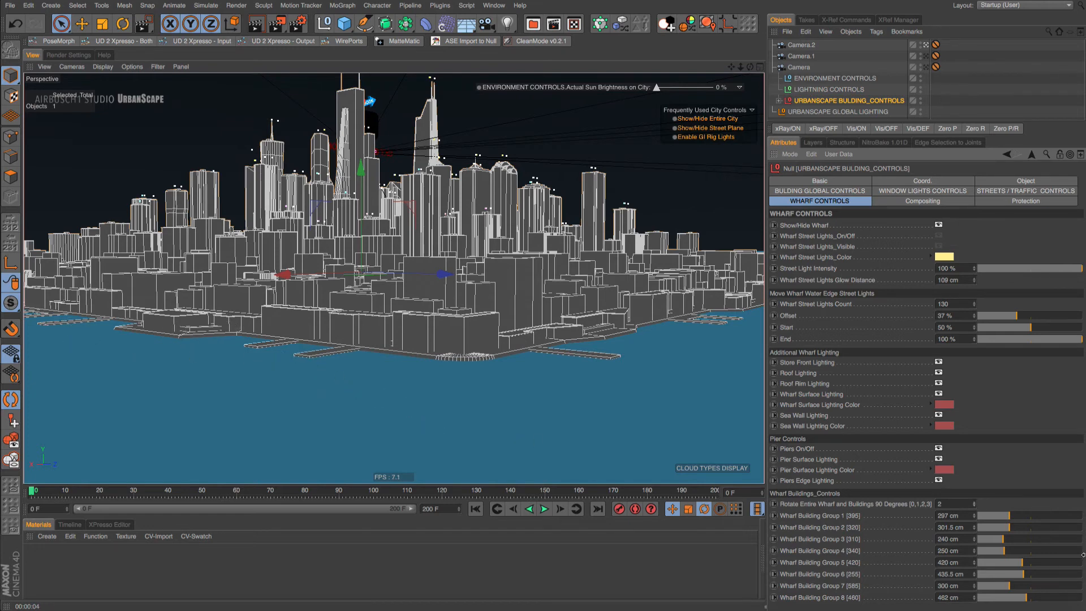
{"action": "left_click", "coordinate": [974, 503]}
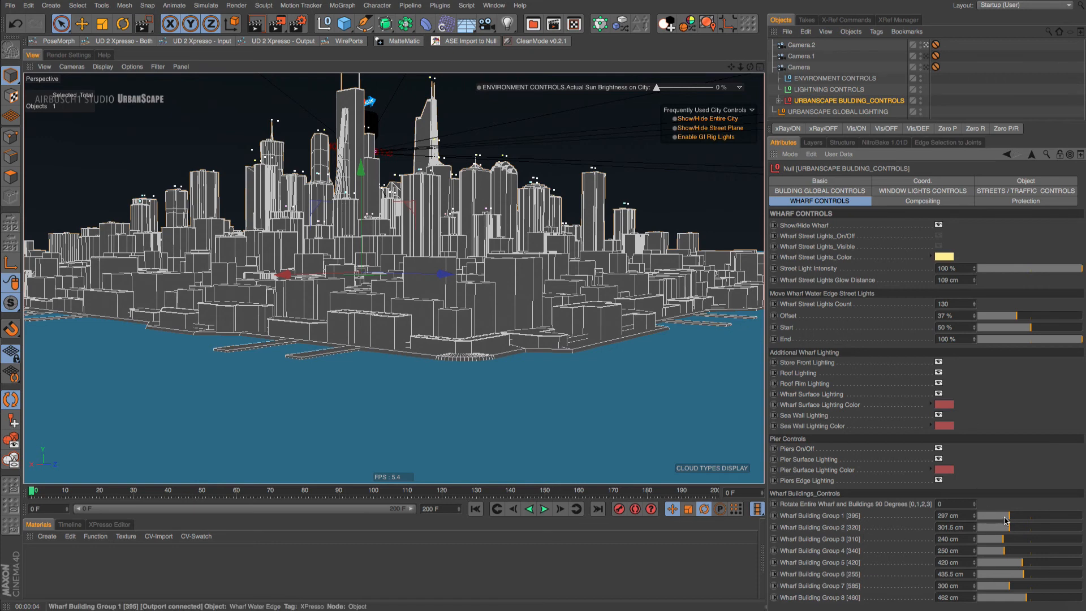
Step: Set Wharf Building Groups 1, 2 and 3 to 858 cm, 368.5 cm and 660 cm and render the waterfront region
{"action": "left_click_drag", "start_coordinate": [1021, 518], "coordinate": [1069, 518]}
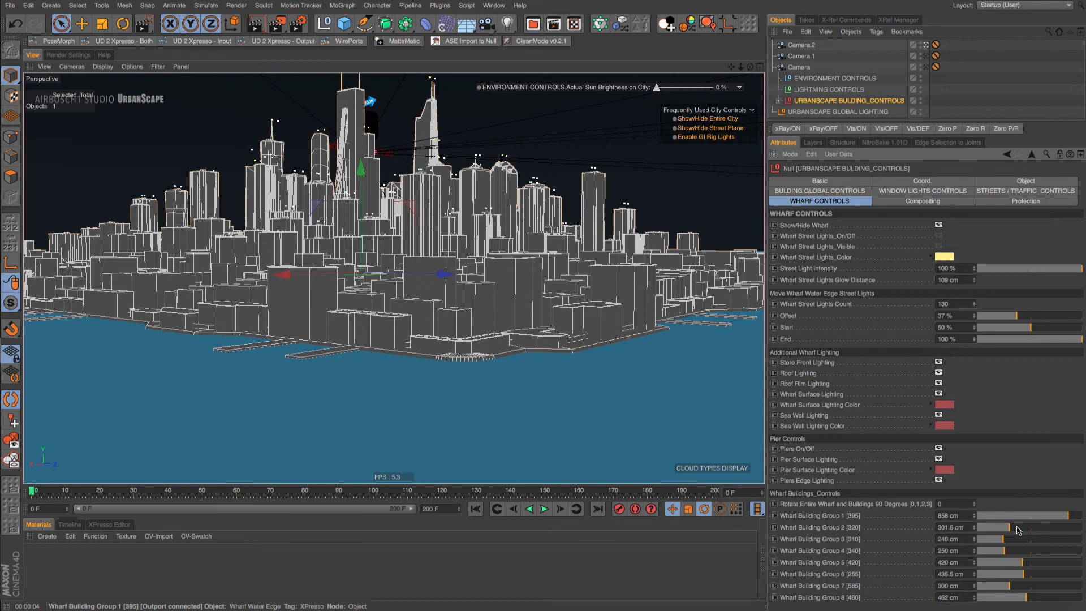
{"action": "left_click_drag", "start_coordinate": [1018, 530], "coordinate": [1047, 542]}
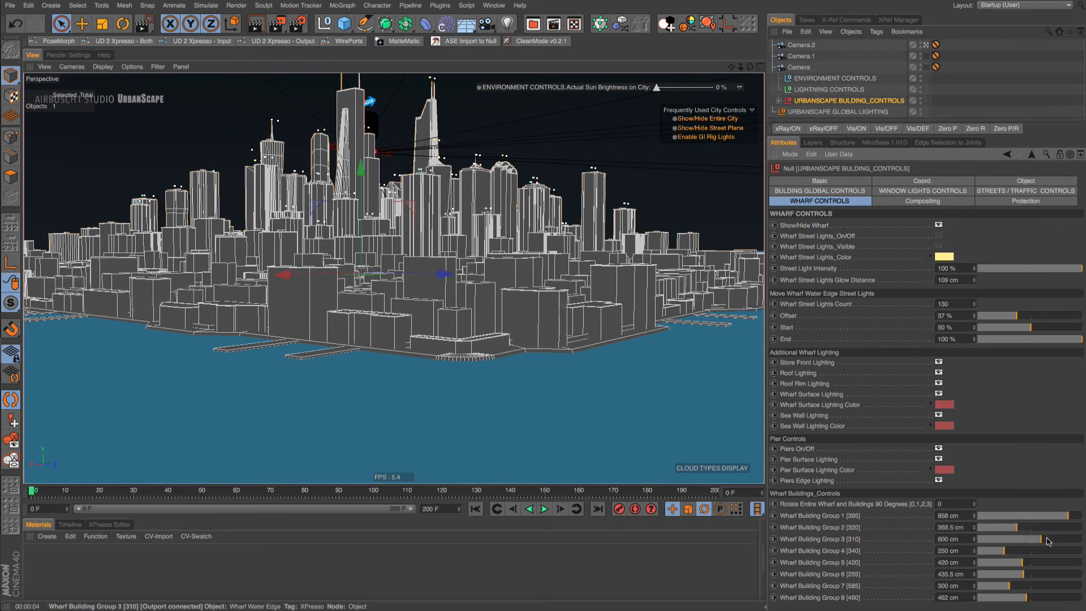
{"action": "left_click_drag", "start_coordinate": [277, 23], "coordinate": [317, 58]}
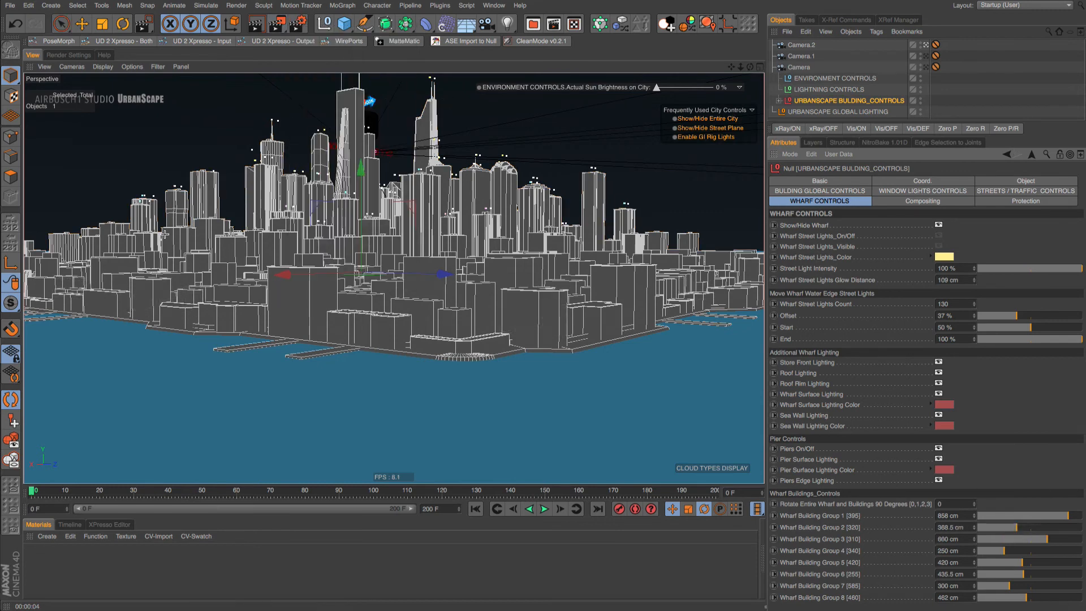
{"action": "left_click_drag", "start_coordinate": [130, 219], "coordinate": [736, 407]}
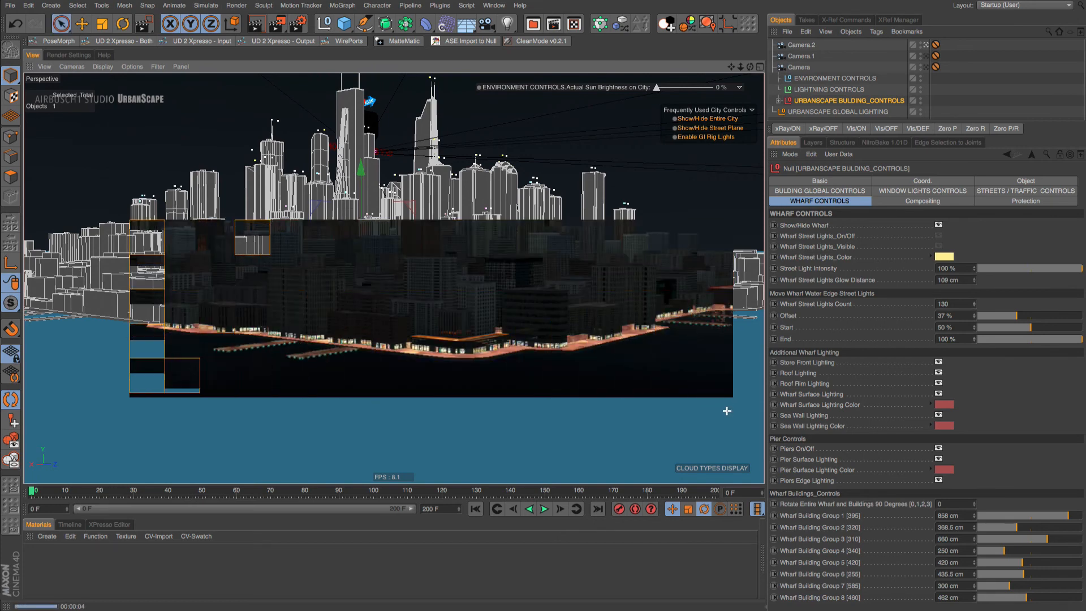
{"action": "key", "text": "alt+r"}
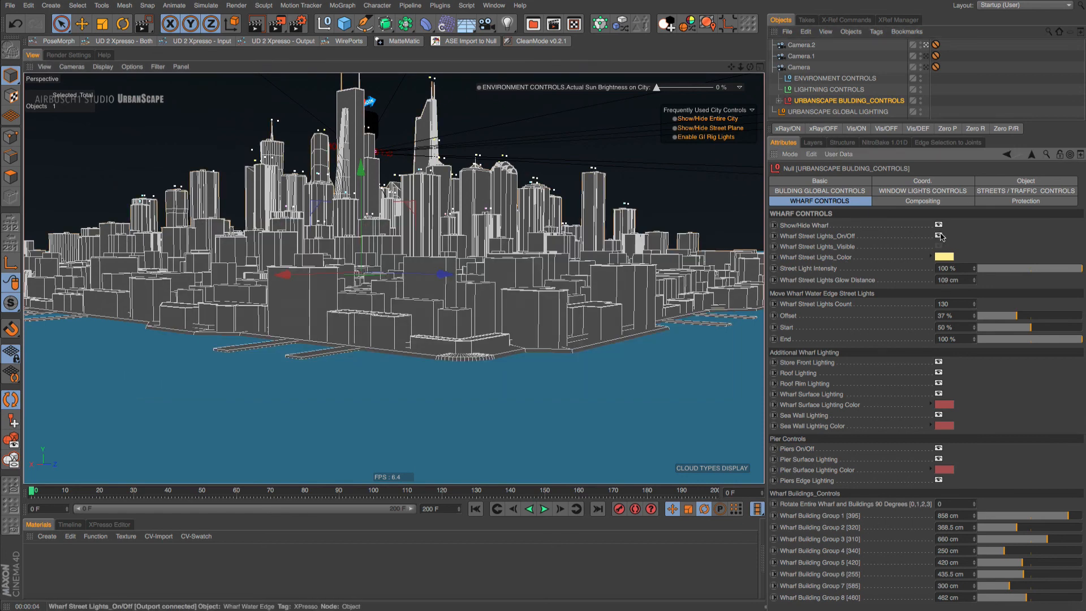
Step: Switch the Wharf Street Lights on with a glow distance of 144 cm and render a wide waterfront region
{"action": "left_click", "coordinate": [939, 236]}
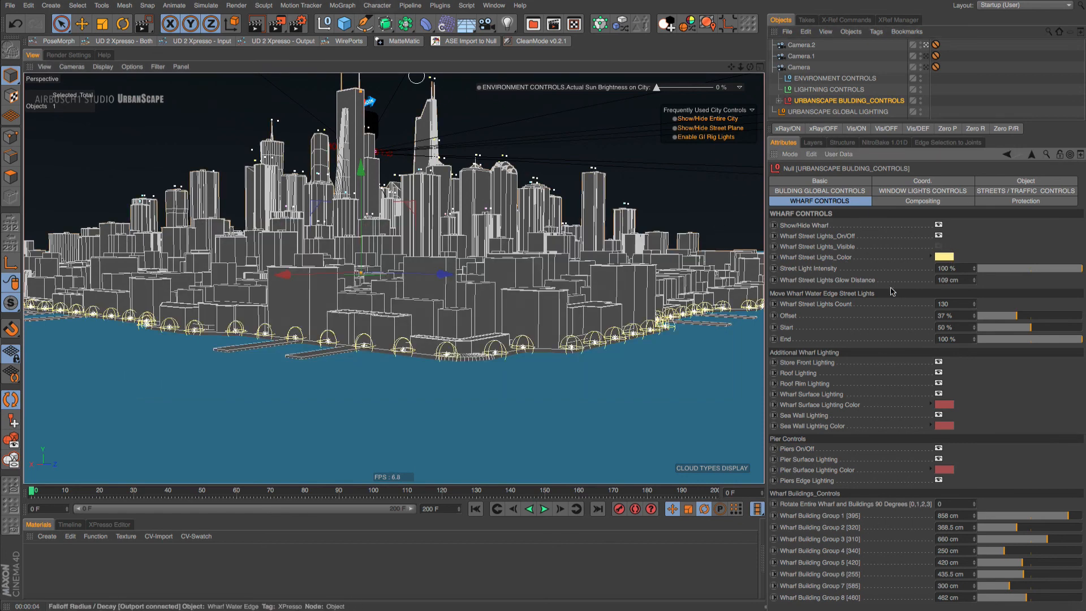
{"action": "left_click_drag", "start_coordinate": [975, 284], "coordinate": [975, 266]}
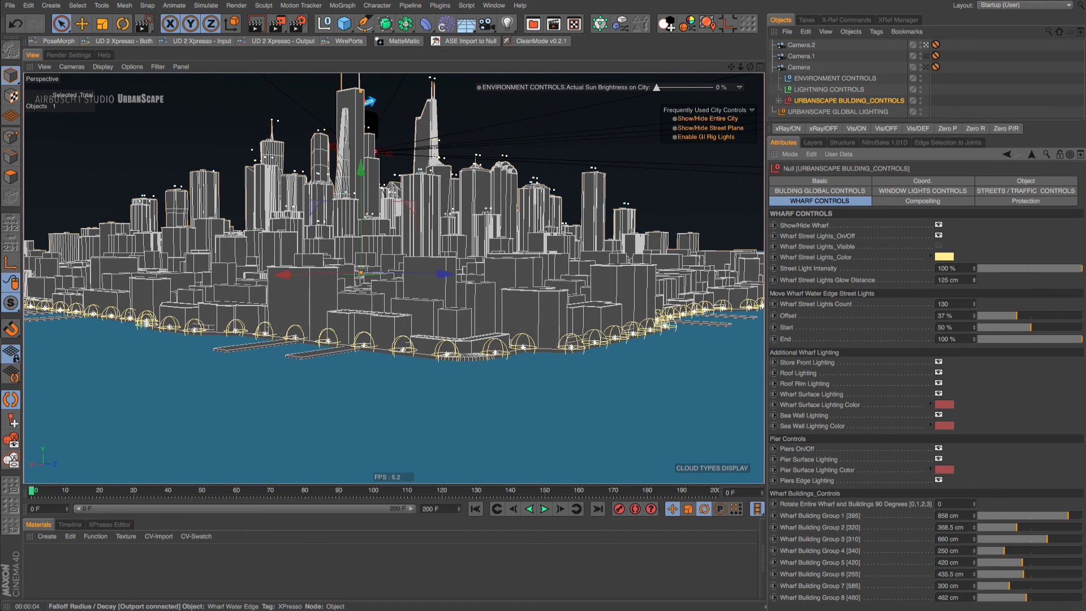
{"action": "left_click_drag", "start_coordinate": [66, 189], "coordinate": [758, 421]}
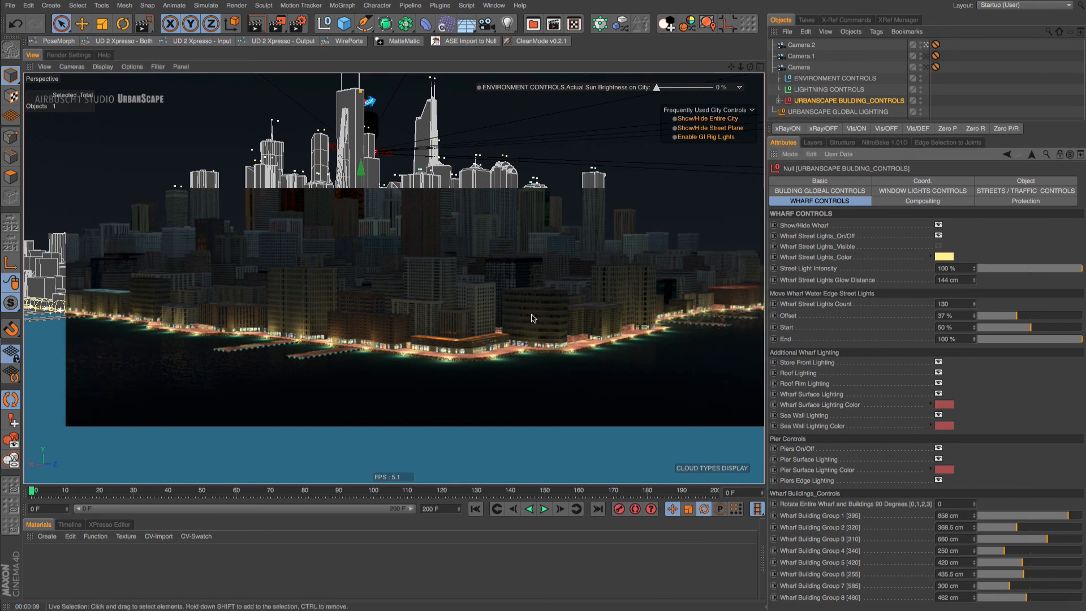
Step: Turn on building window lights 2 through 7 and start a region render spanning the full width of the view
{"action": "left_click", "coordinate": [895, 193]}
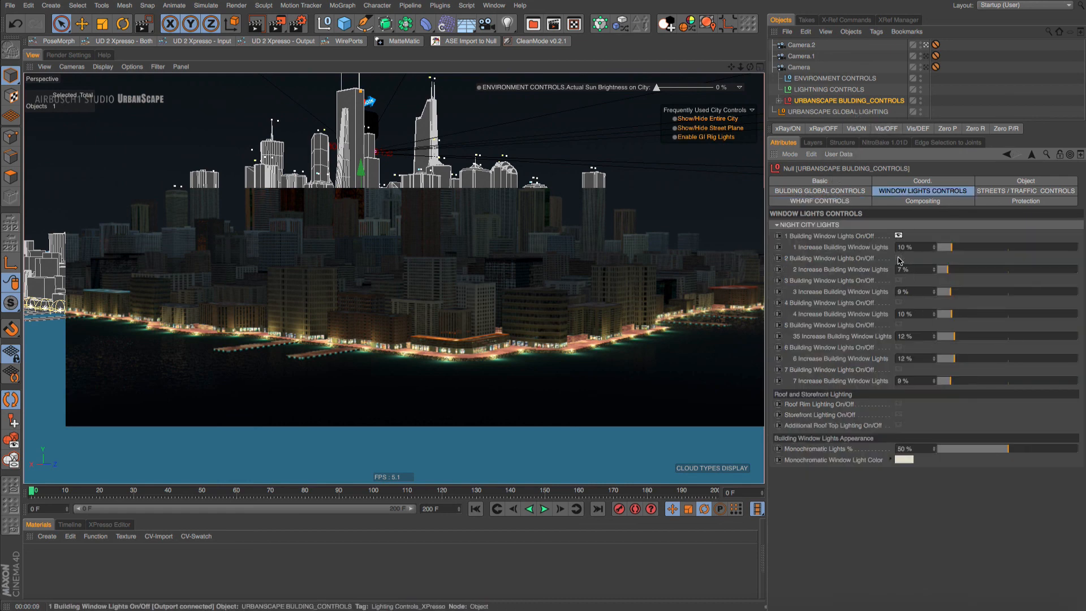
{"action": "left_click", "coordinate": [898, 280]}
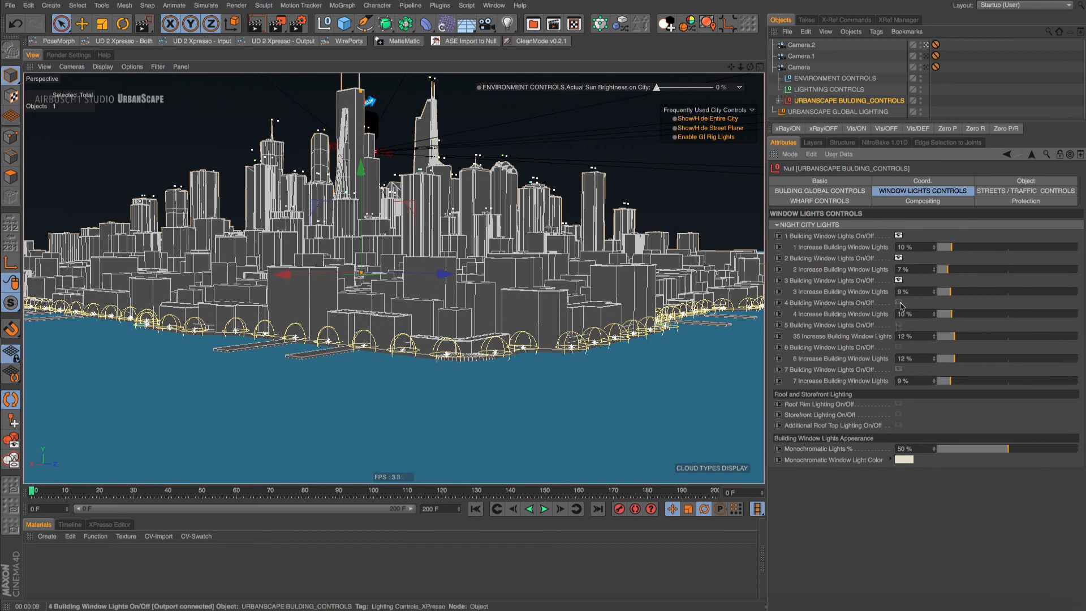
{"action": "left_click", "coordinate": [898, 302]}
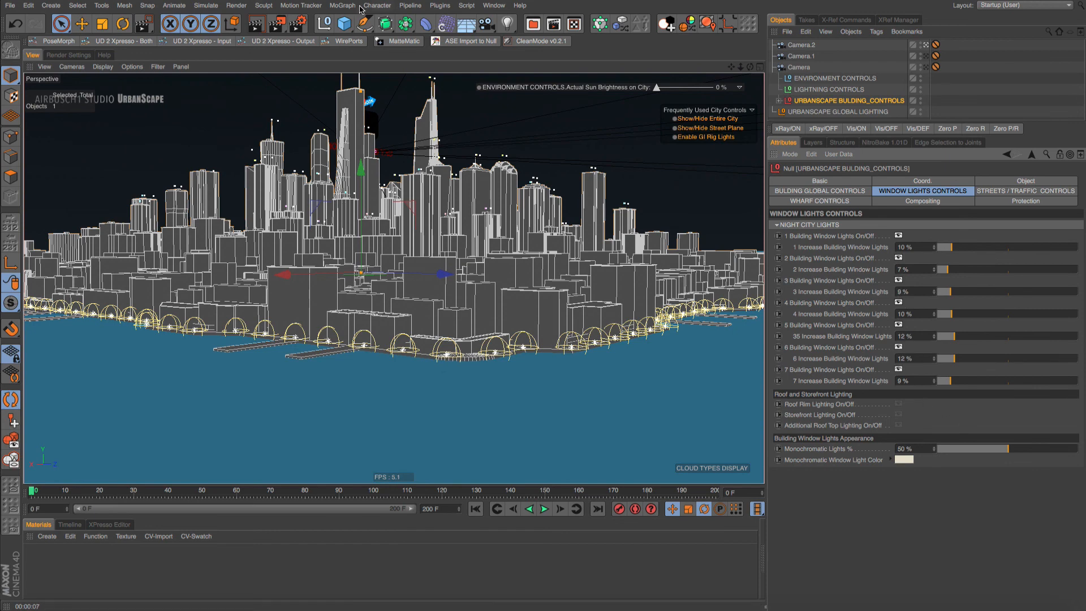
{"action": "left_click_drag", "start_coordinate": [285, 28], "coordinate": [308, 39]}
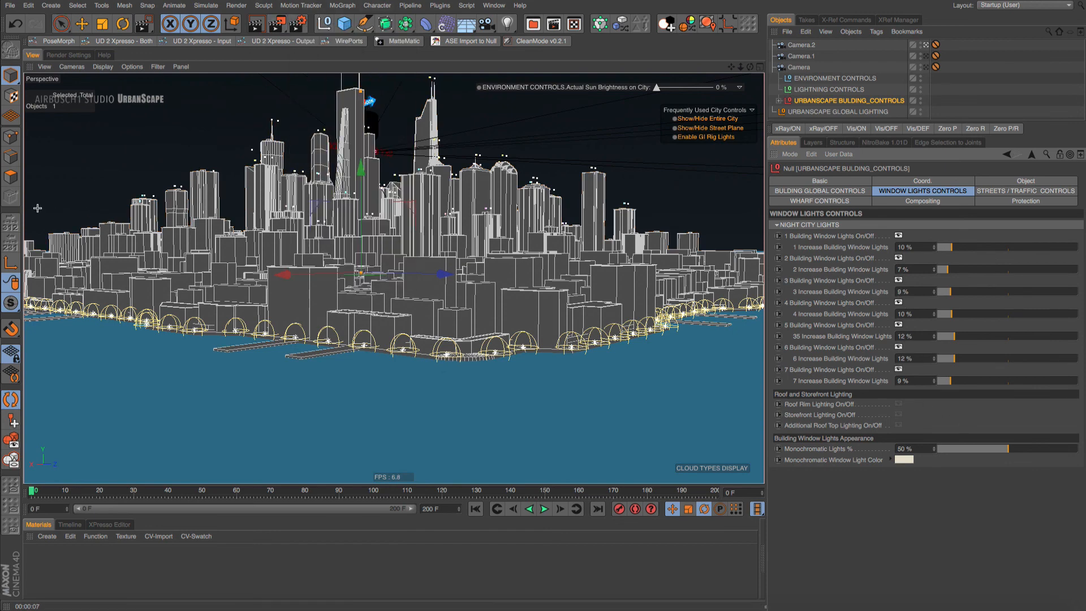
{"action": "left_click_drag", "start_coordinate": [37, 209], "coordinate": [873, 390]}
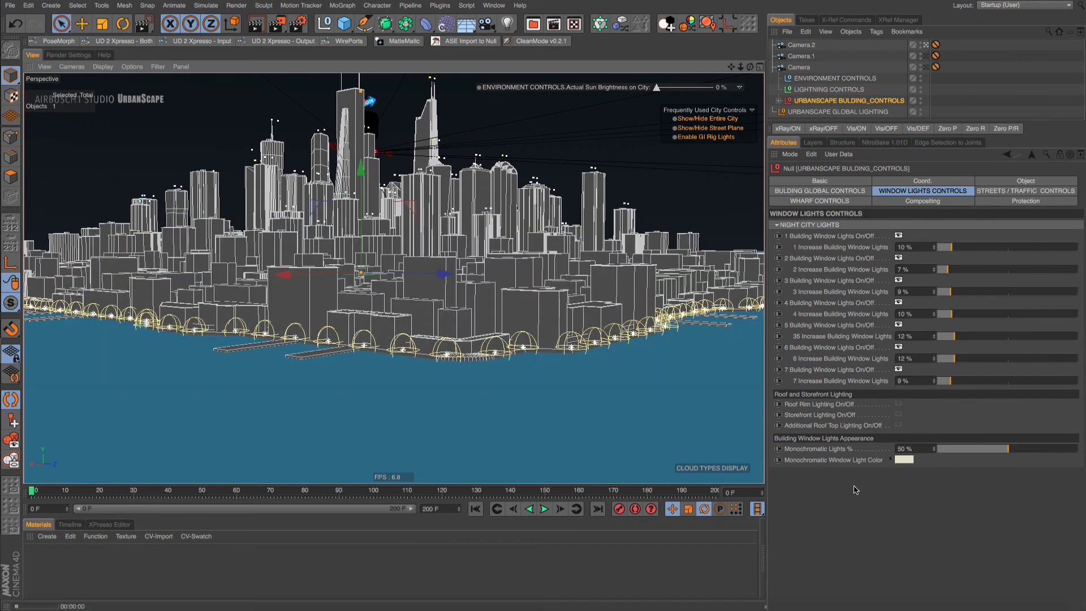